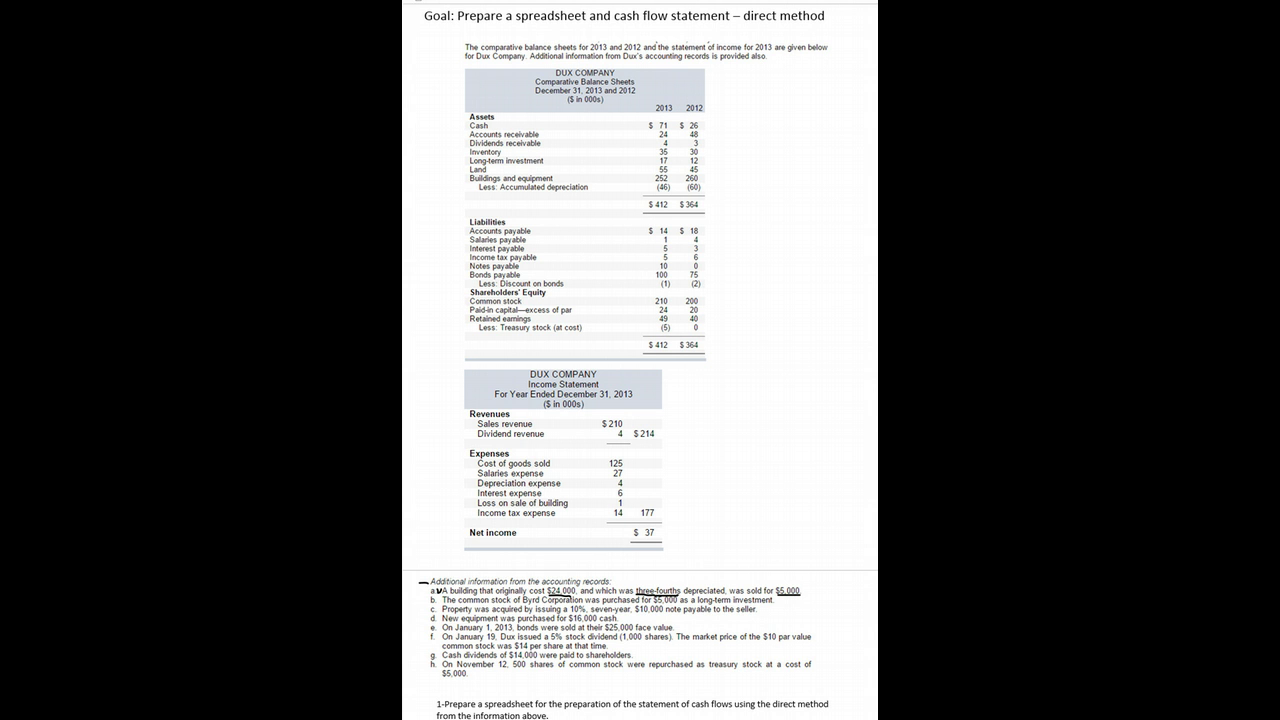
Step: Mark the Cashflows from investing heading with a handwritten check mark
scroll(776, 549, down, 5)
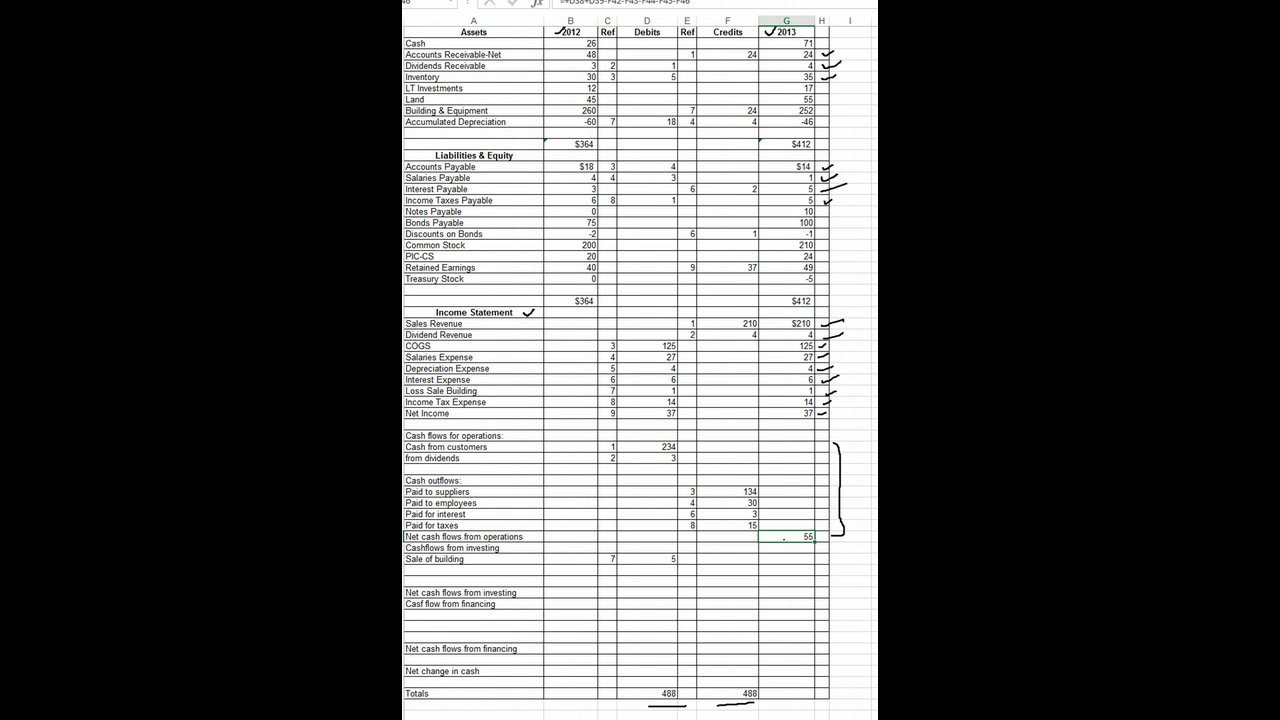
click(784, 540)
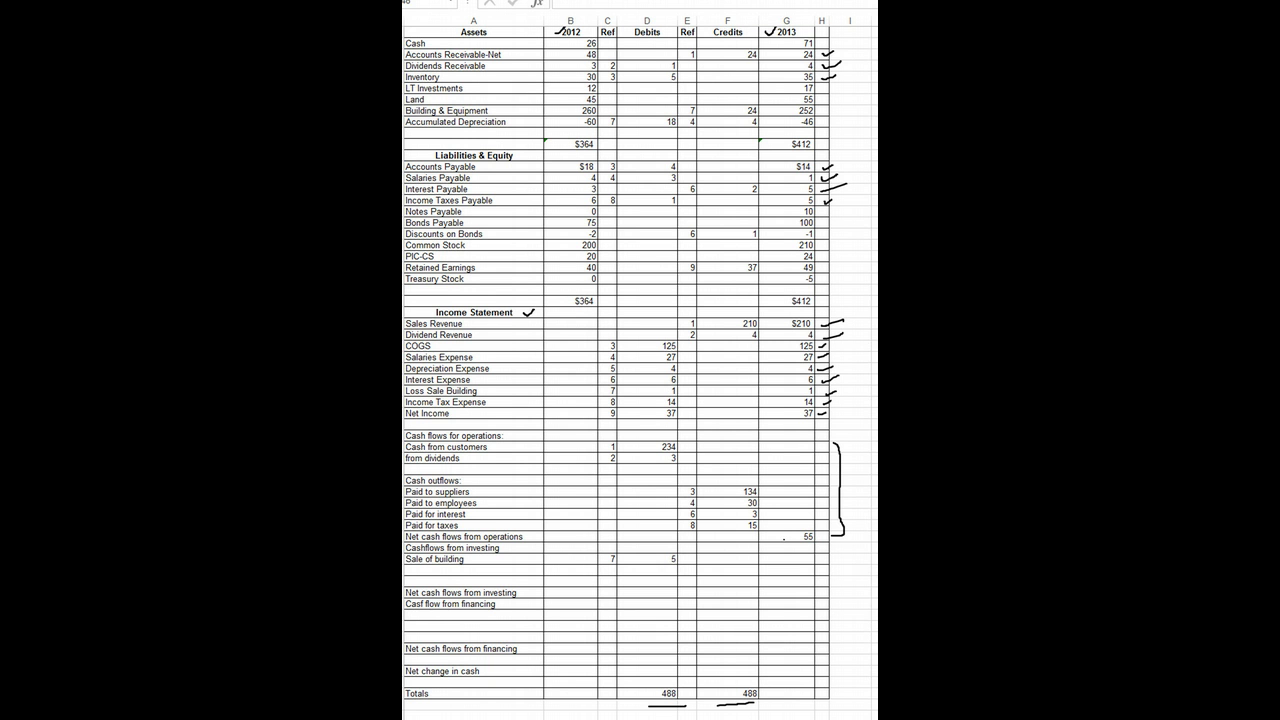
drag(520, 546, 541, 540)
key(super+c)
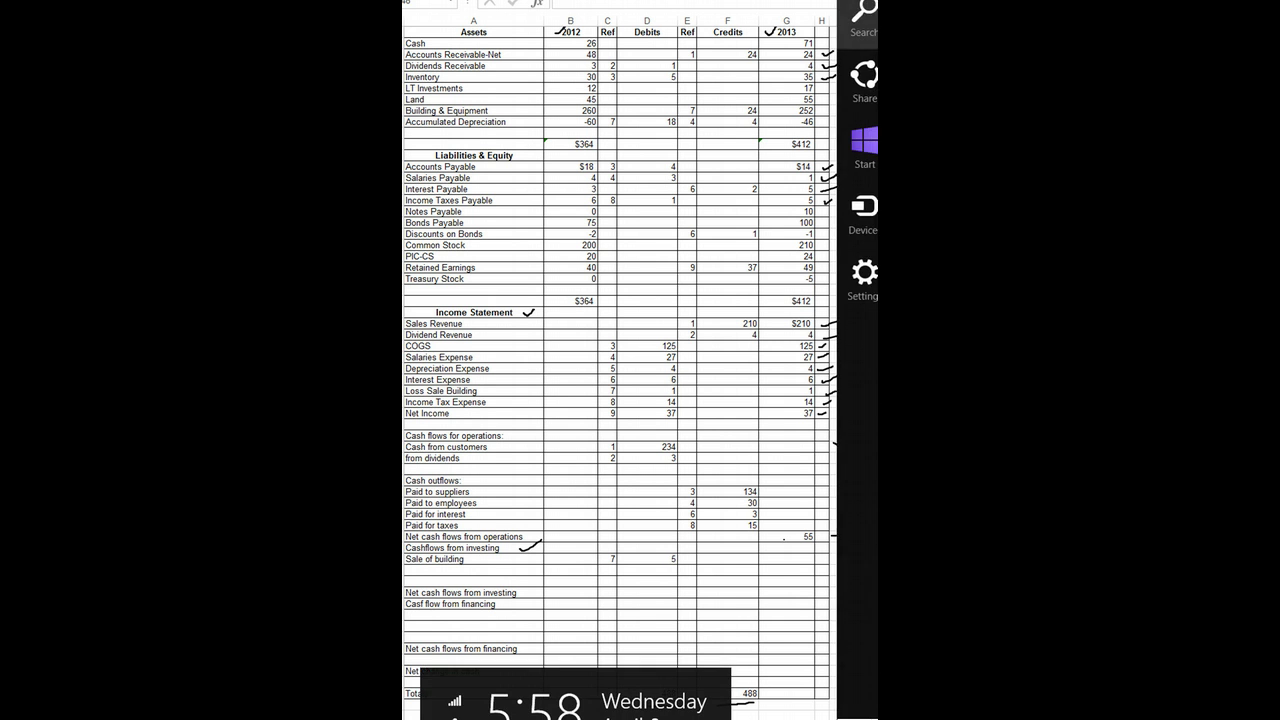
key(Escape)
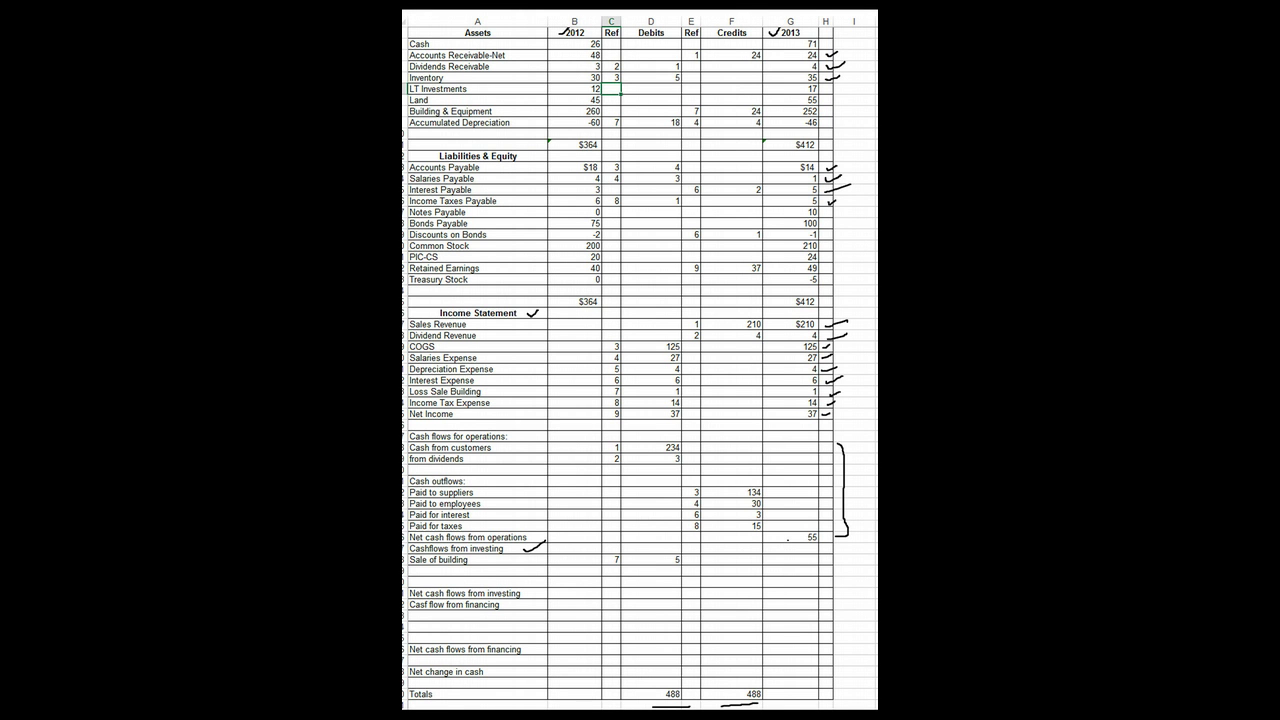
Step: Record reference 10 and a debit of 5 on the LT Investments row
text(10)
key(Tab)
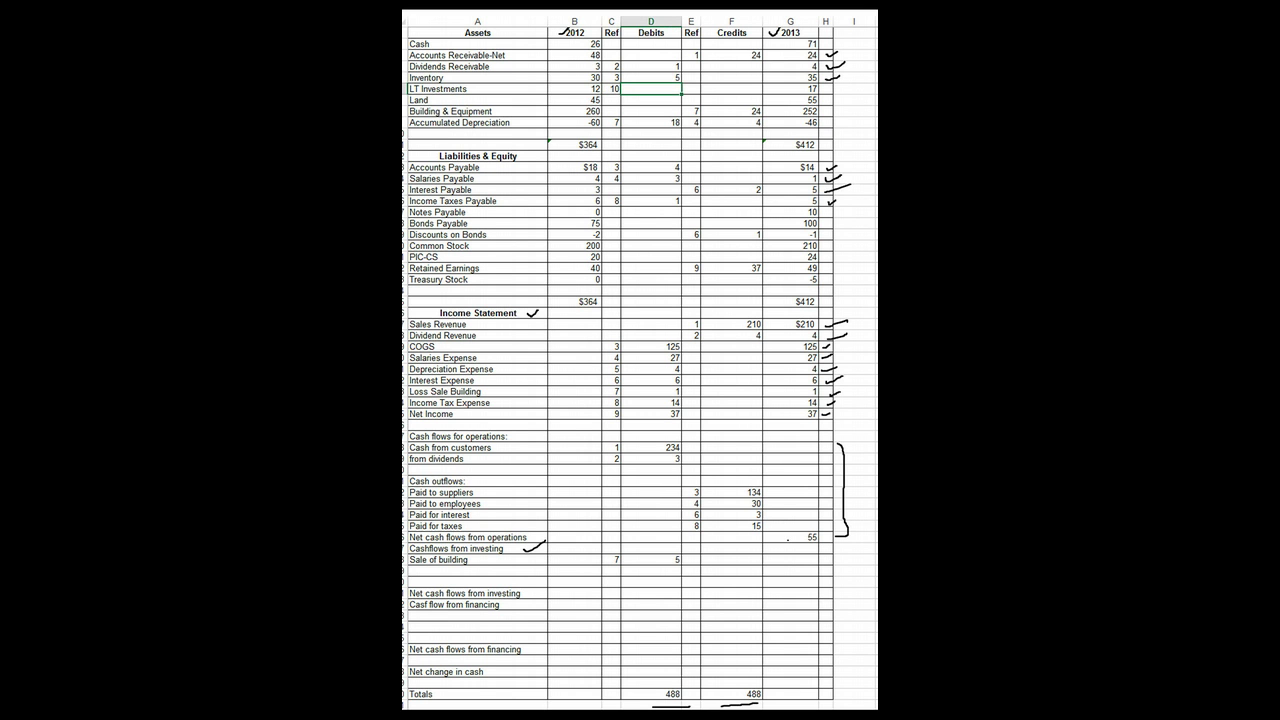
text(5)
Step: Label the empty row beneath Sale of building "Purchased IT Investment"
click(477, 525)
click(477, 548)
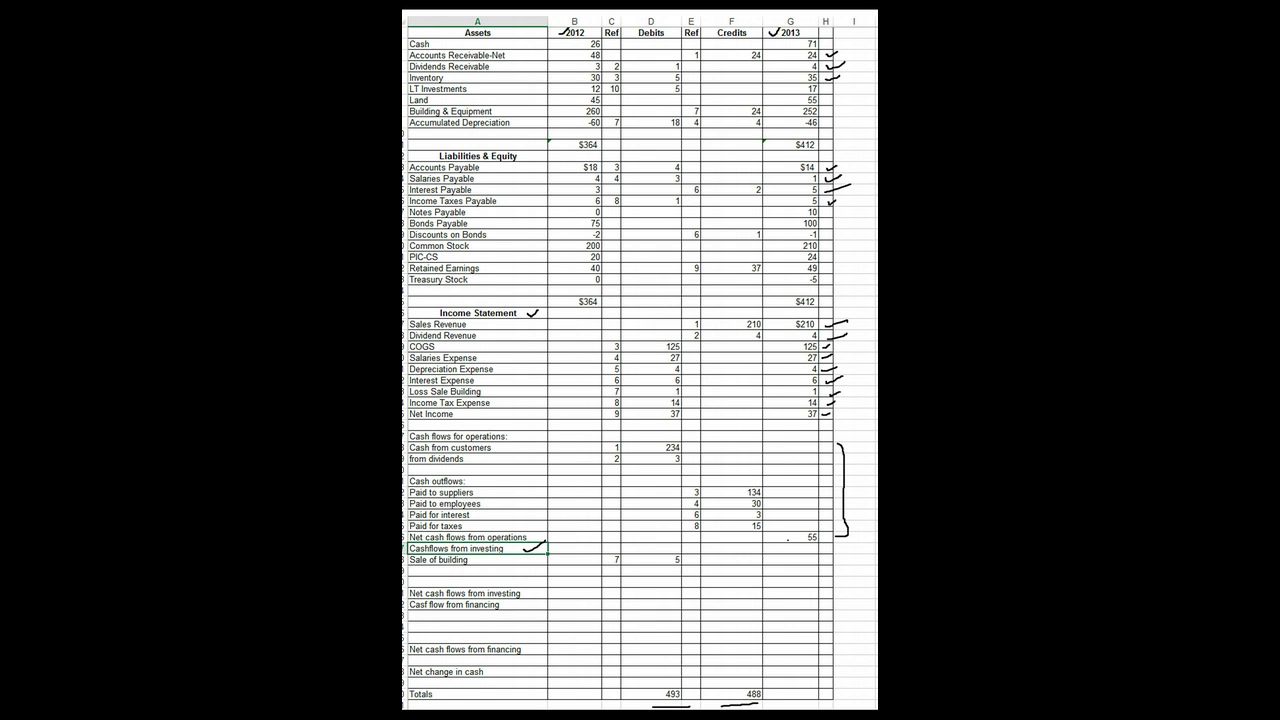
click(477, 571)
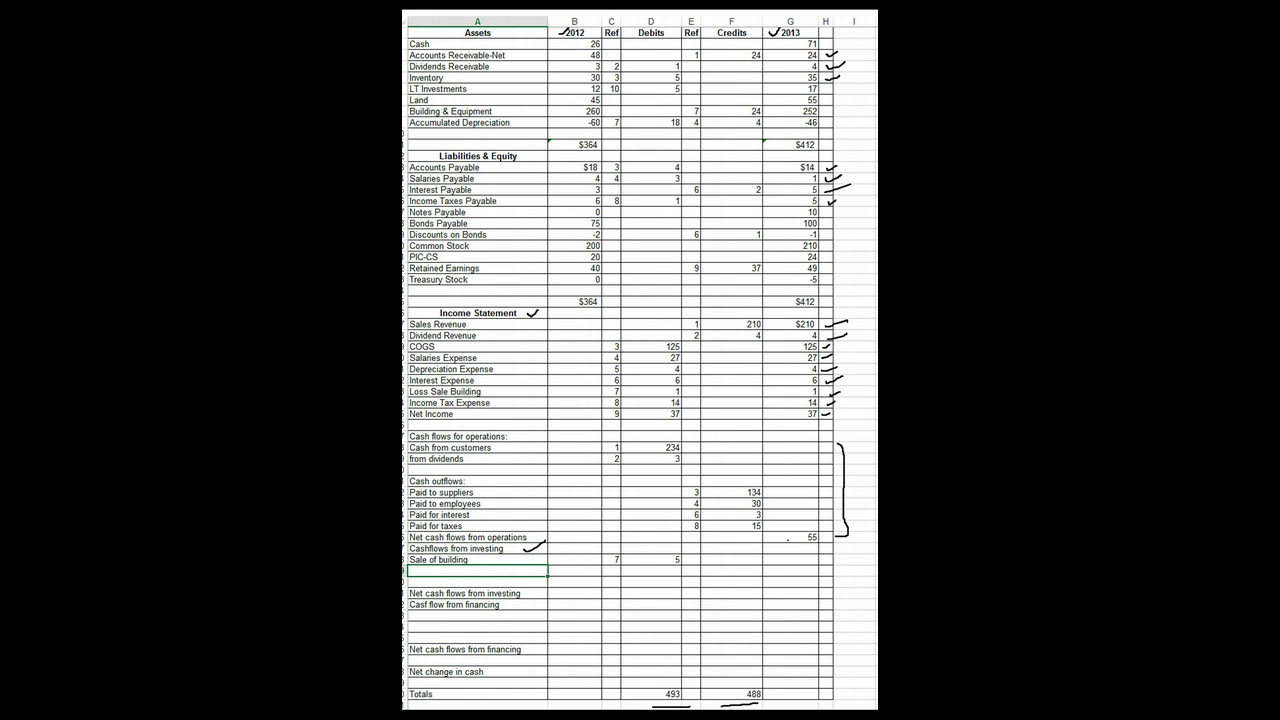
text(Purchased IT Inves)
text(ment)
click(482, 570)
text(t)
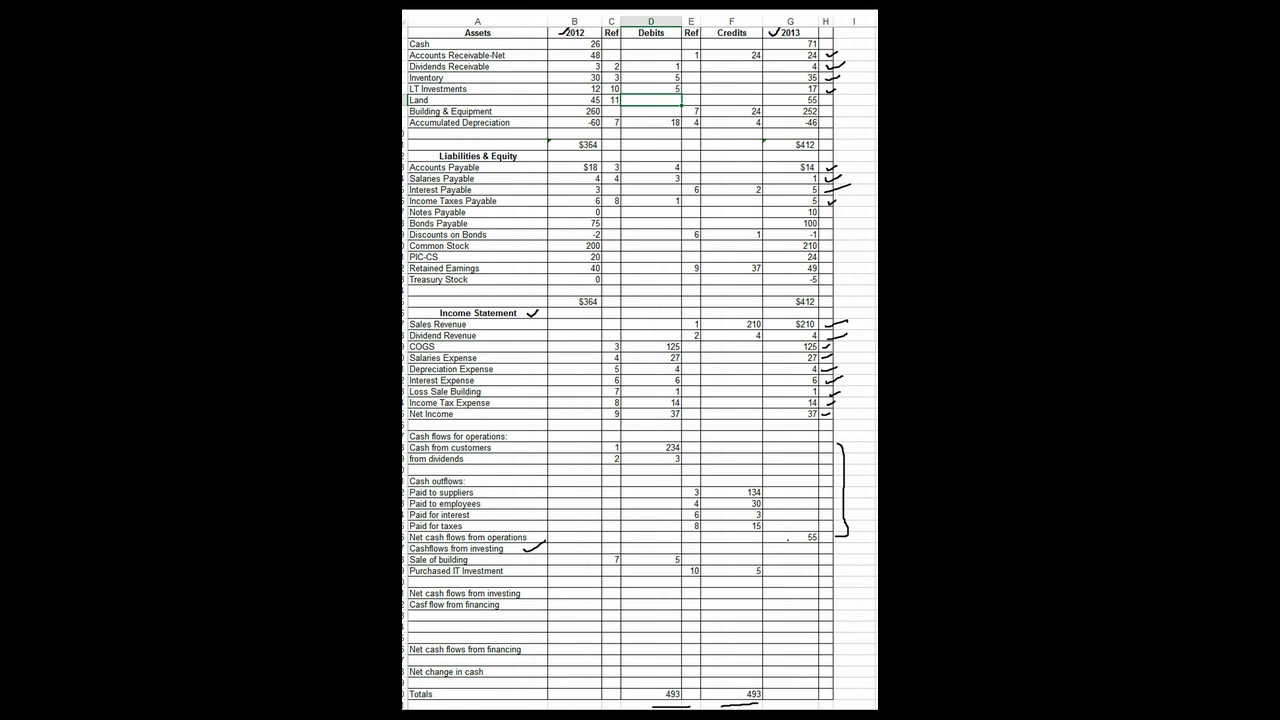
Step: Complete entry 11 with a debit of 10 for Land and a credit of 10 for Notes Payable
text(10)
key(Return)
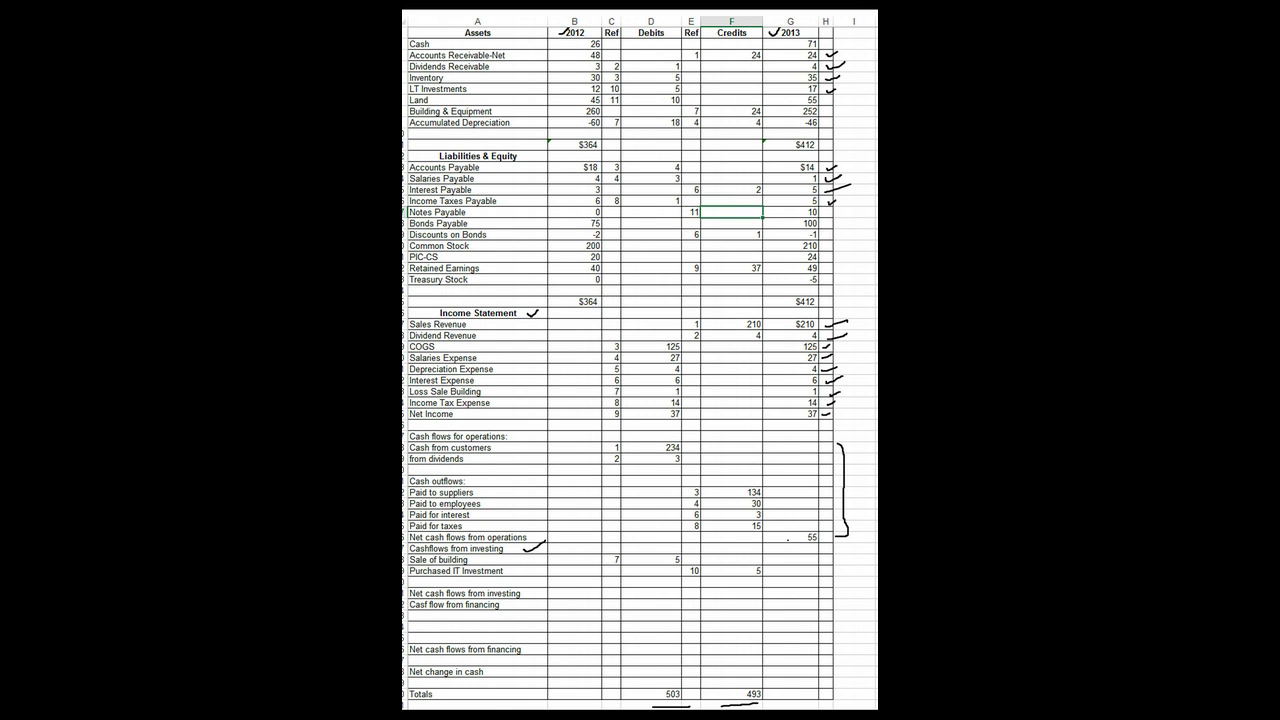
text(10)
key(Down)
key(Down)
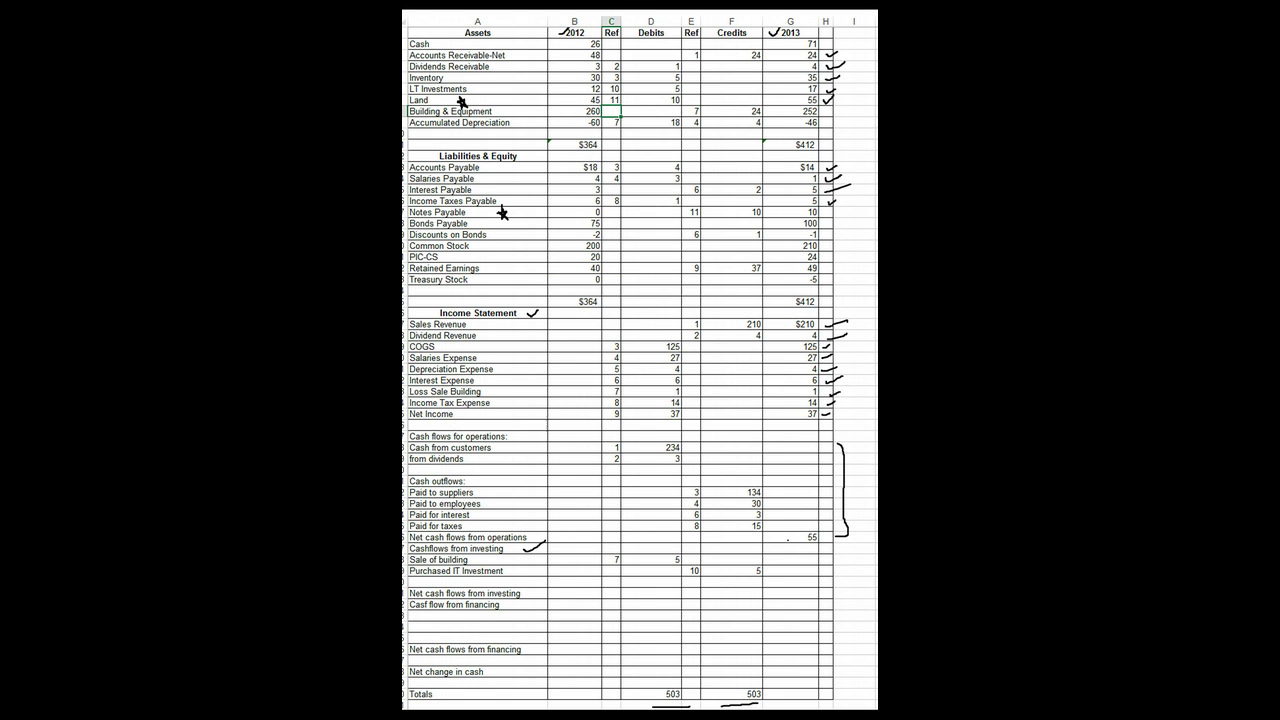
Step: Record entry 12 by debiting Building & Equipment 16 and adding a "Purchased equipment" row with a credit of 16
text(12)
key(Tab)
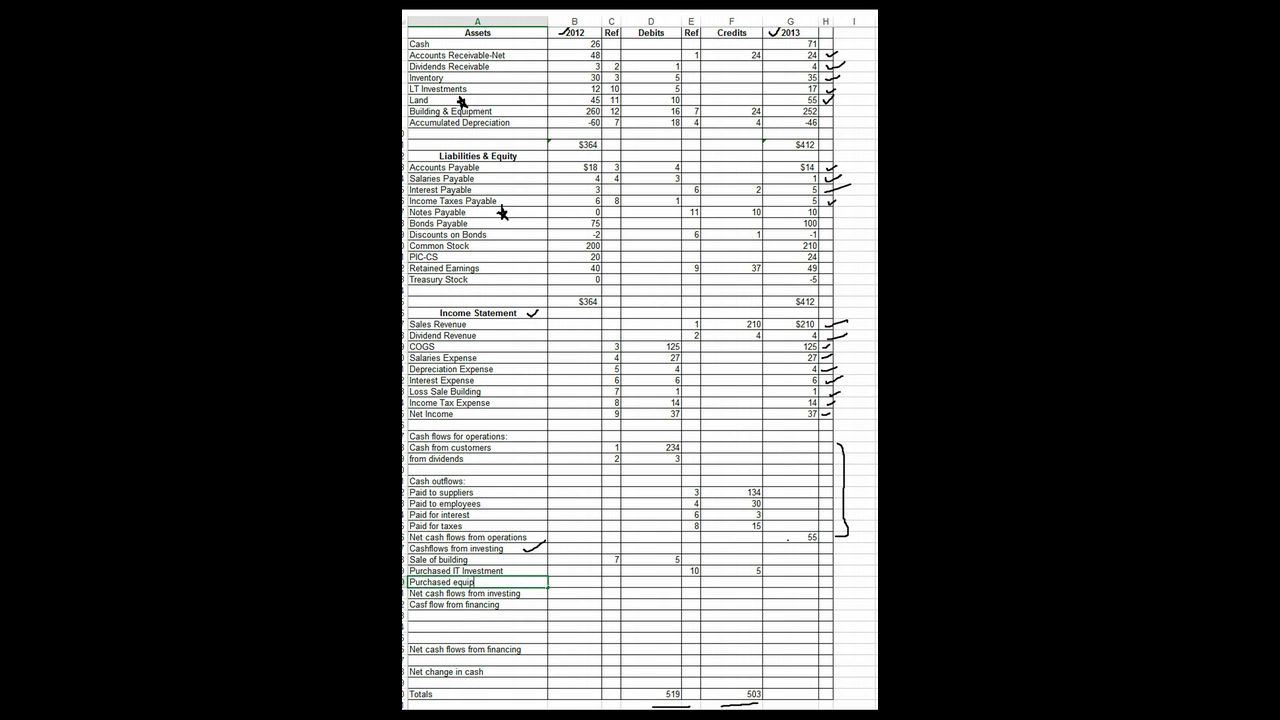
text(nt)
click(691, 582)
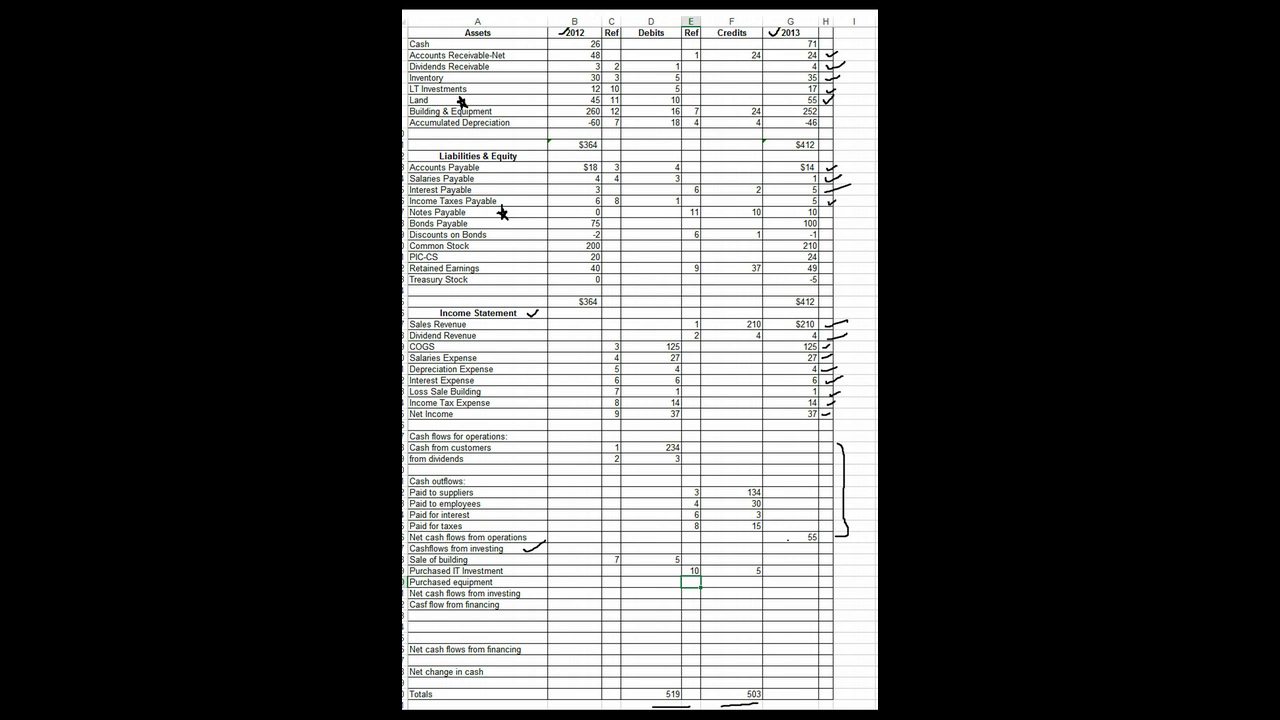
text(12)
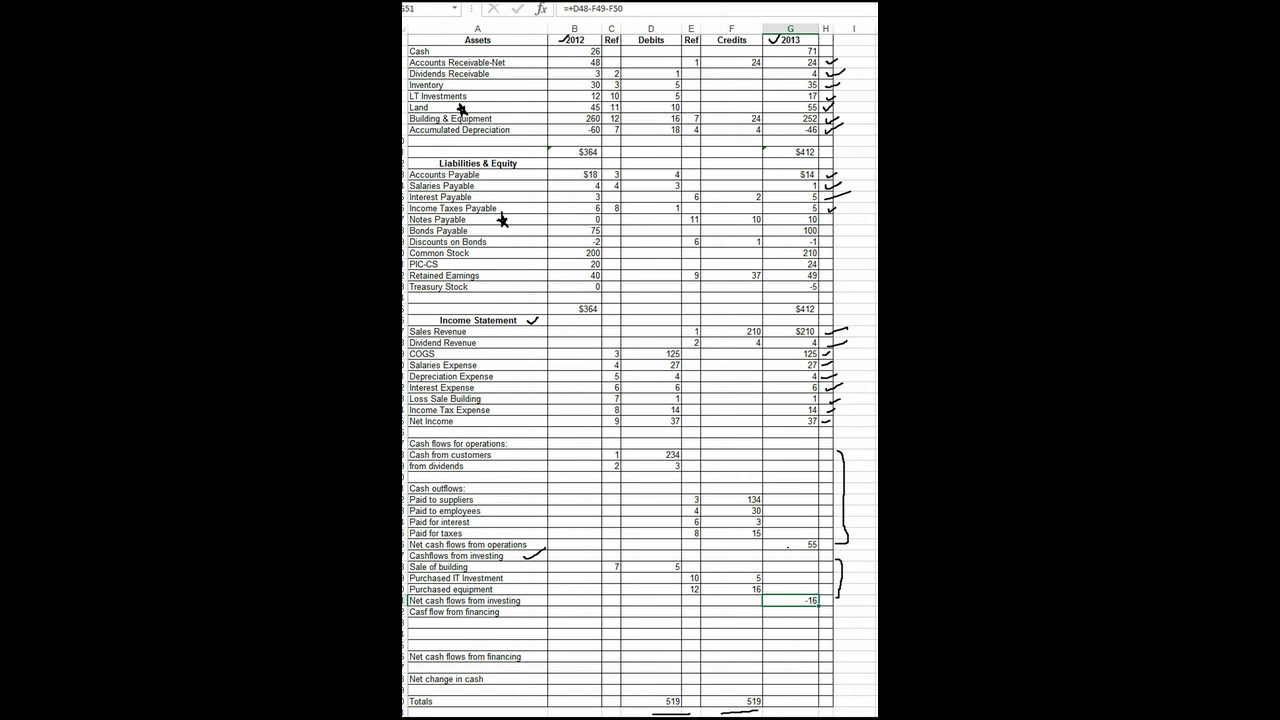
Step: Inspect the cell references used in the Net cash flows from investing formula
key(F2)
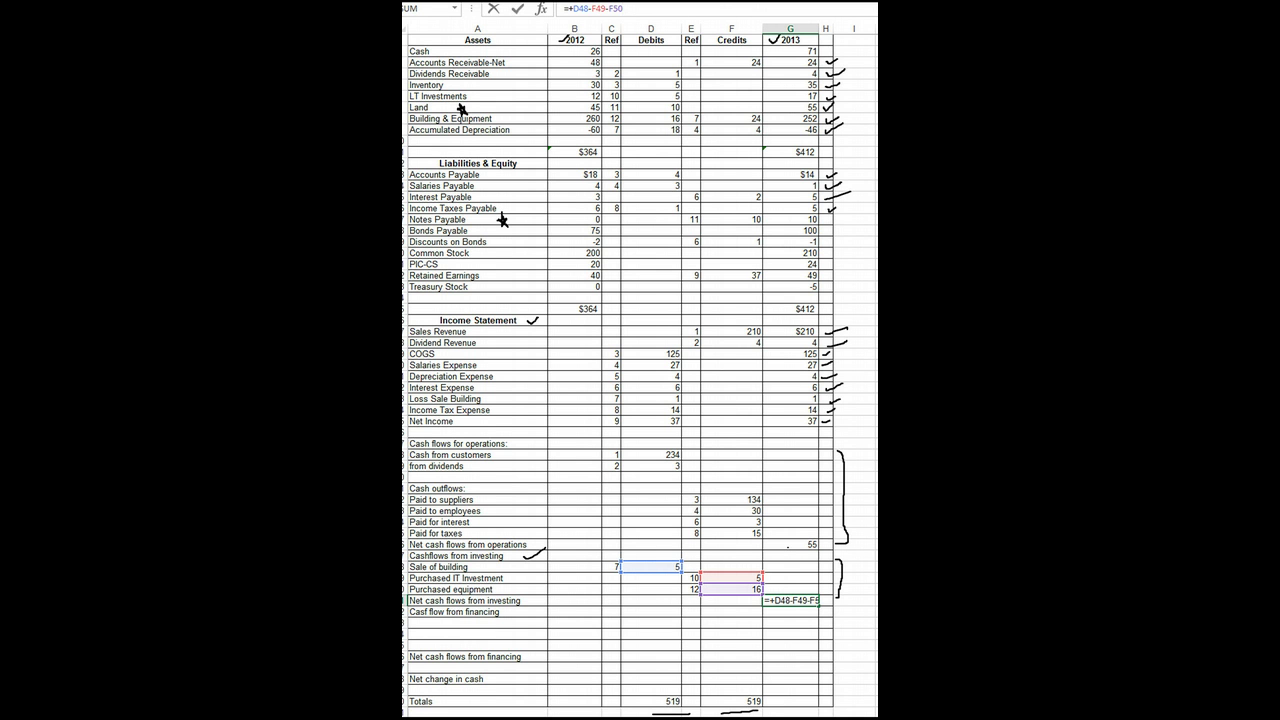
drag(623, 9, 592, 9)
click(624, 9)
key(shift+End)
click(786, 601)
click(854, 612)
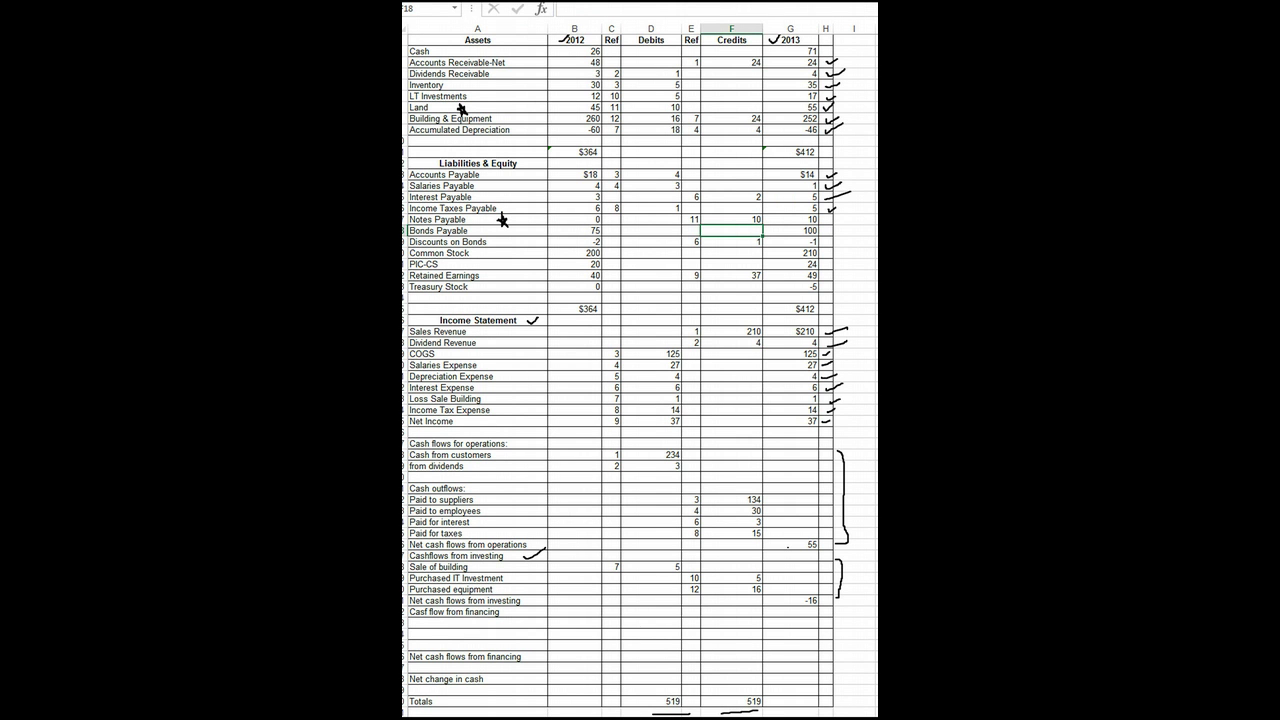
Step: Record a credit of 25 with reference 13 on the Bonds Payable row
text(25)
key(Left)
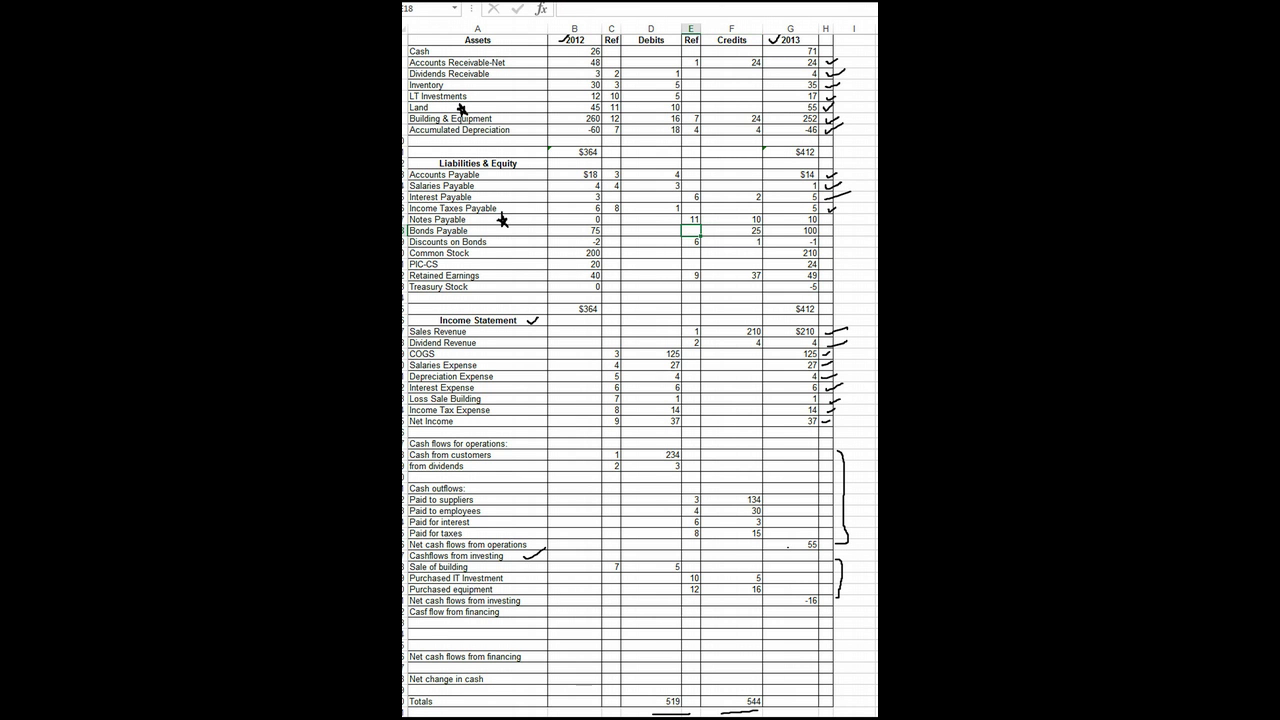
text(13)
Step: Label the first row under the financing heading "Procceds from bond issue"
click(477, 623)
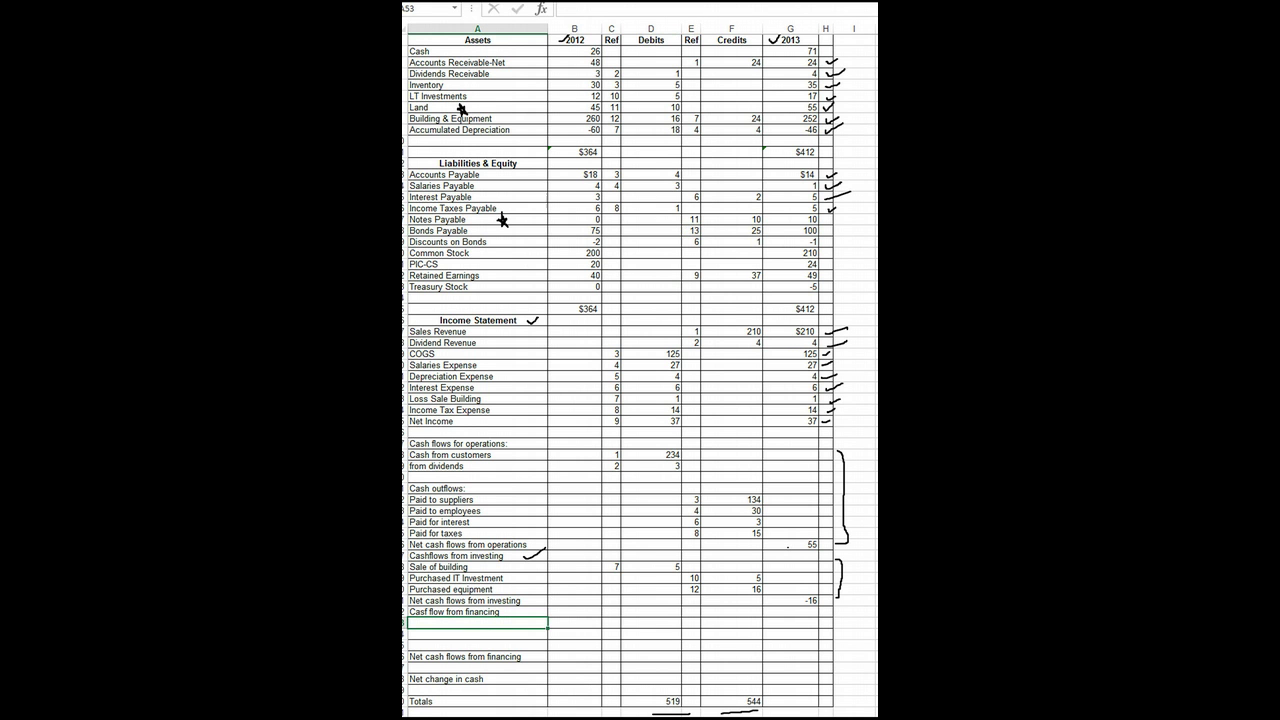
text(Procceds from bond)
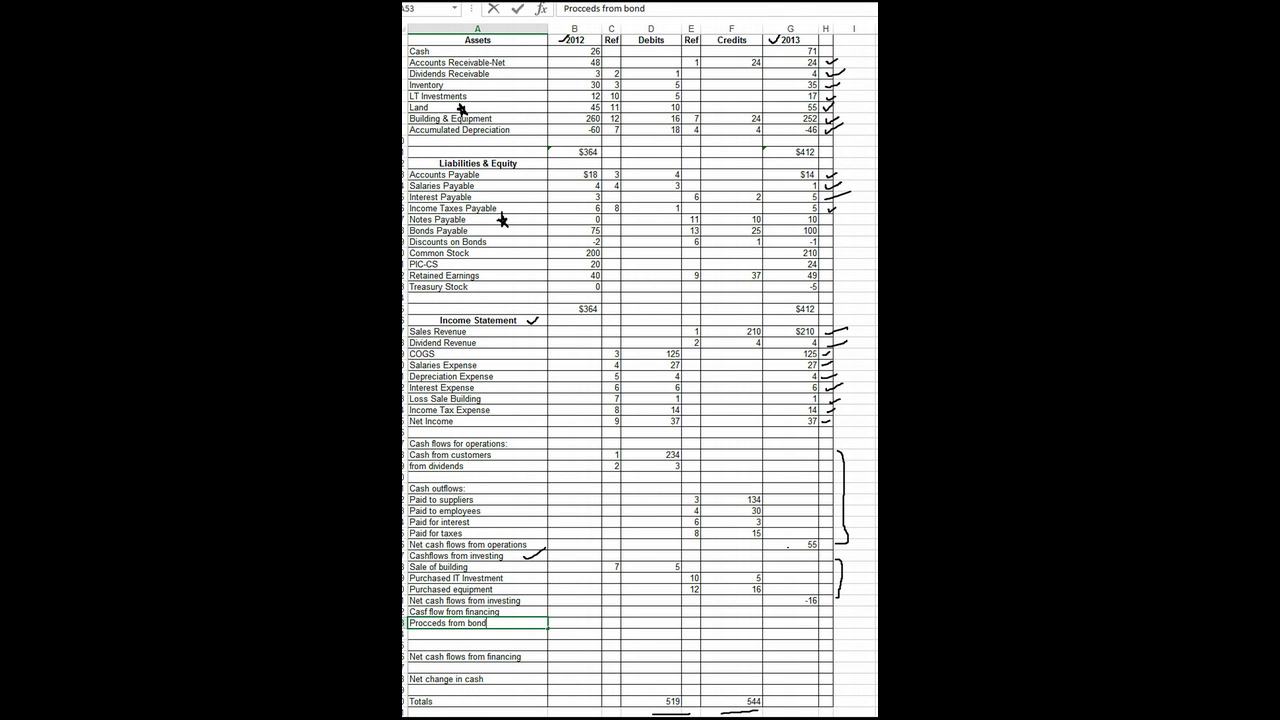
text( issue)
Step: Enter debit reference 13 and a debit of 25 on the bond issue proceeds row
click(691, 623)
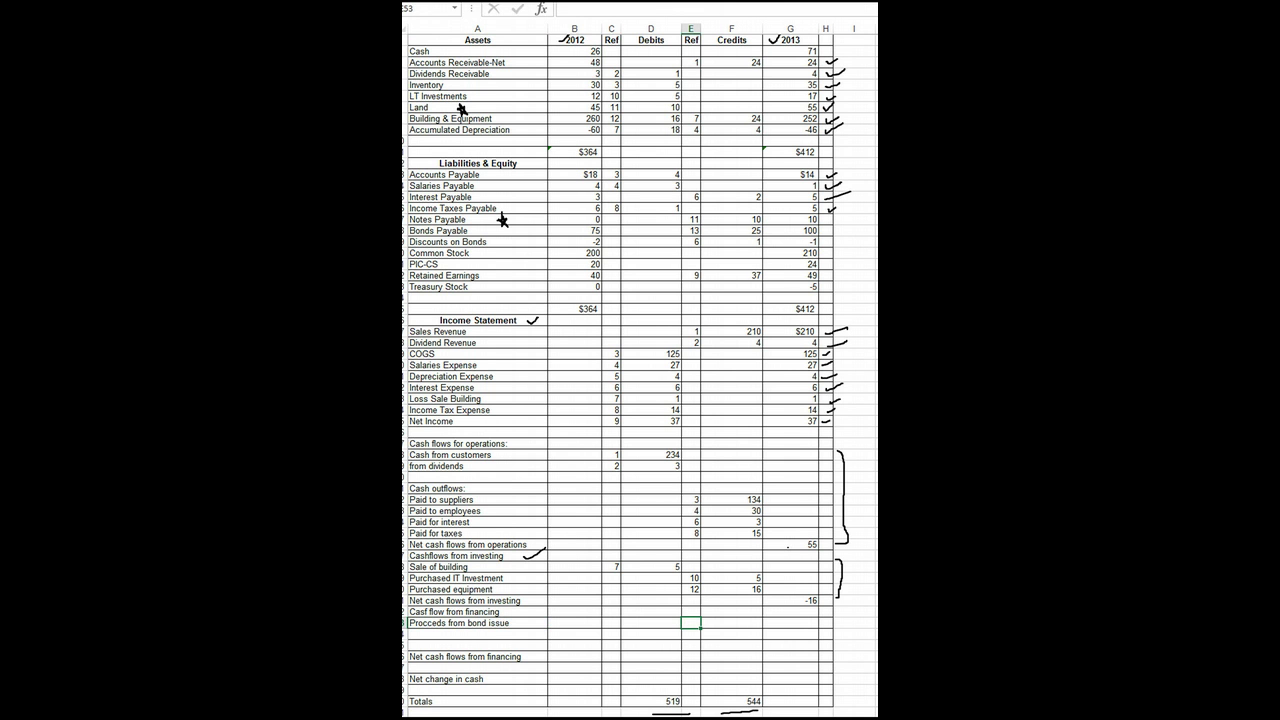
text(13)
key(Delete)
click(611, 623)
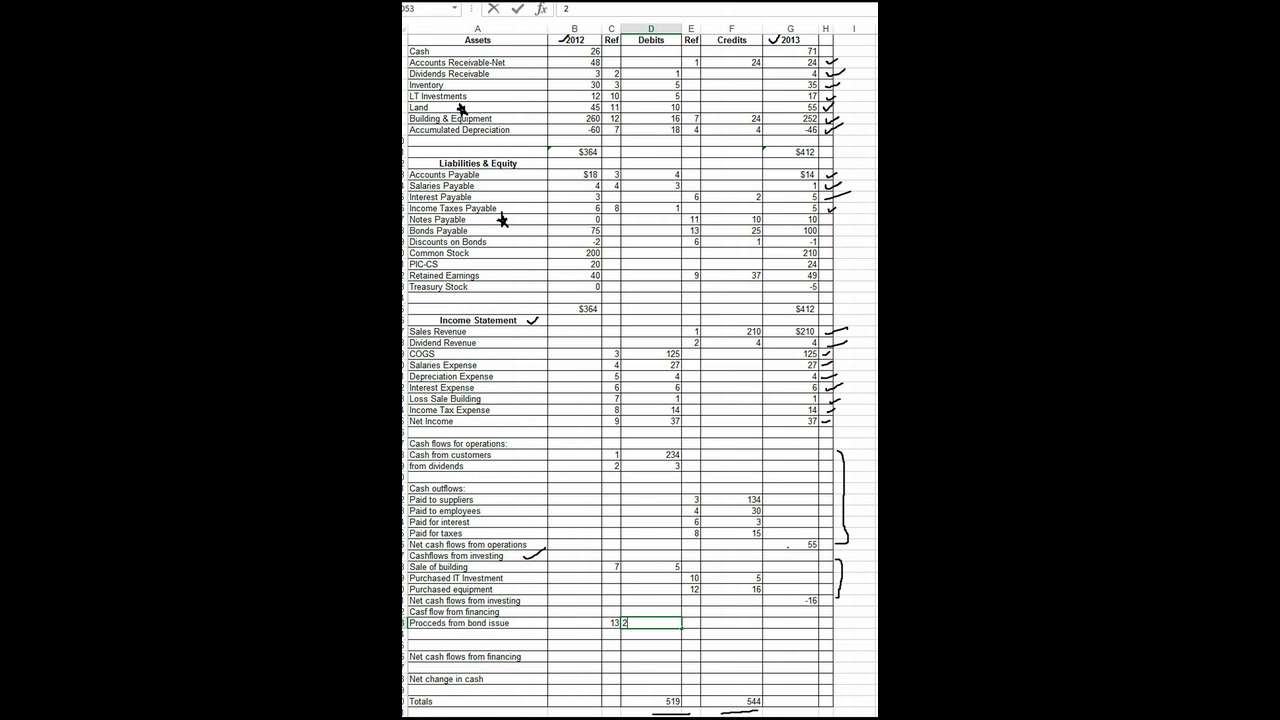
text(5)
key(Return)
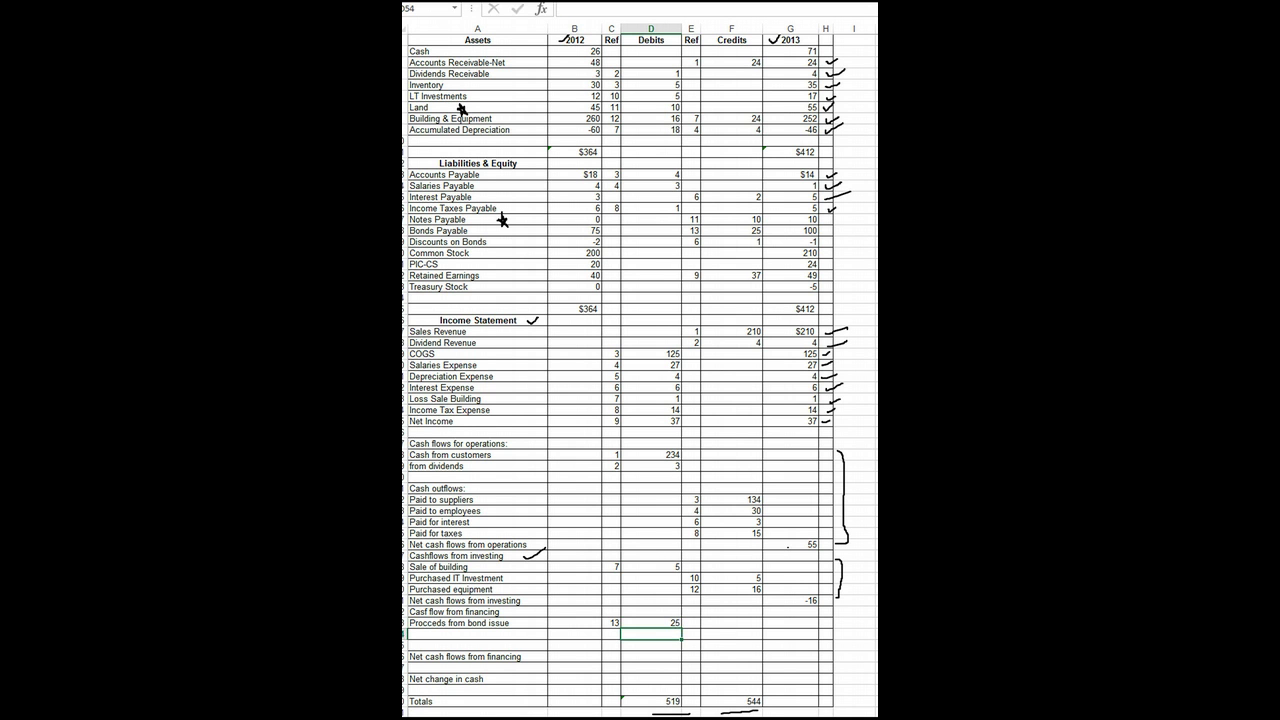
Step: Extend the Debits total formula to =SUM(D2:D53) so it includes the bond issue row
click(651, 668)
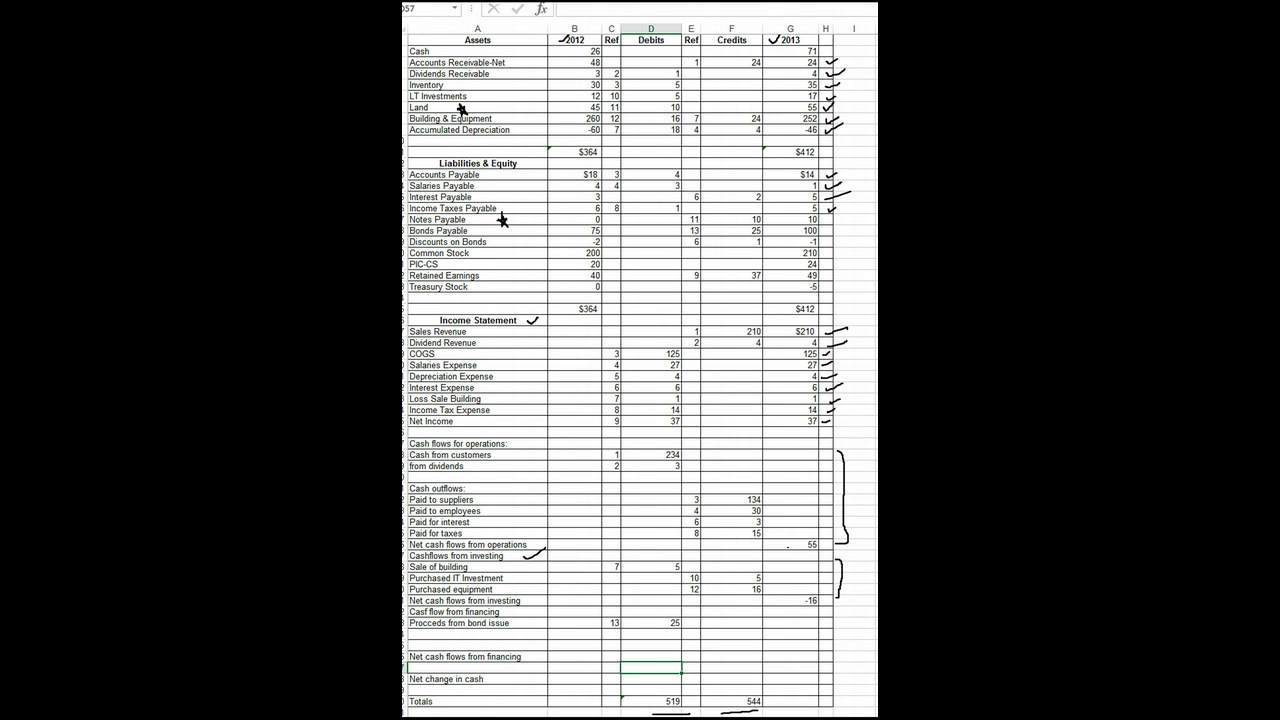
click(651, 702)
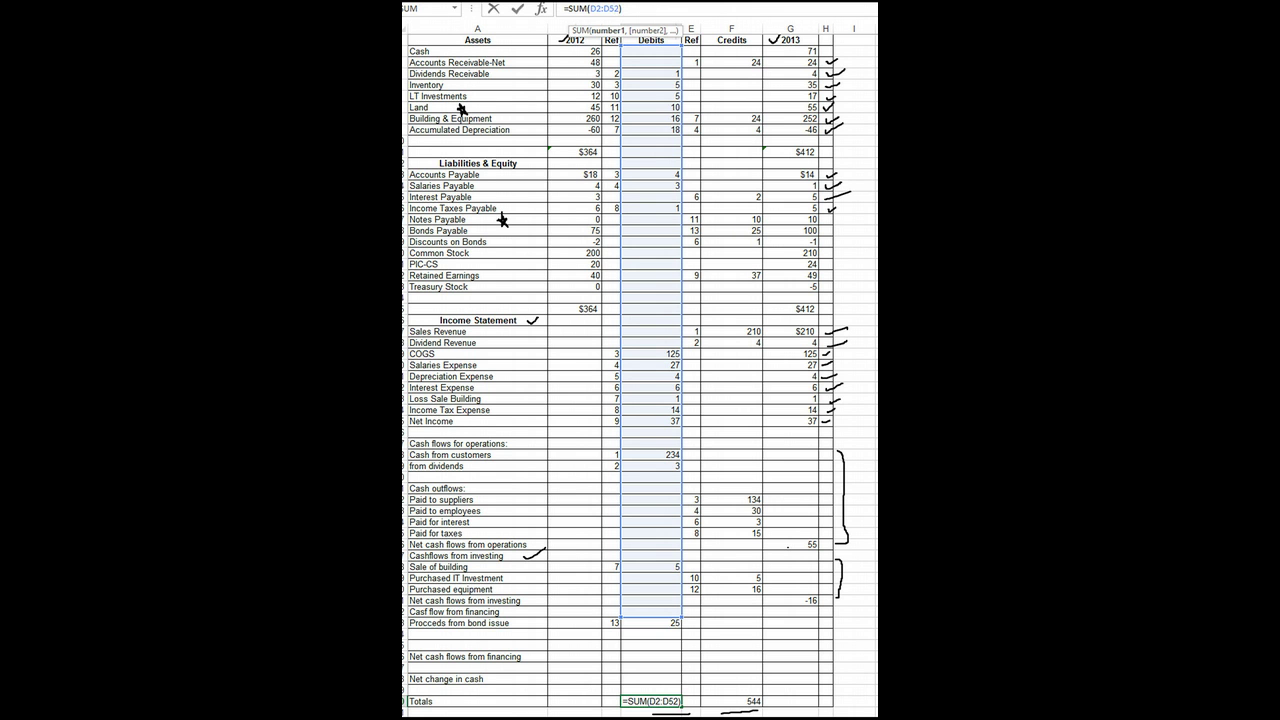
text(3)
key(Delete)
click(656, 702)
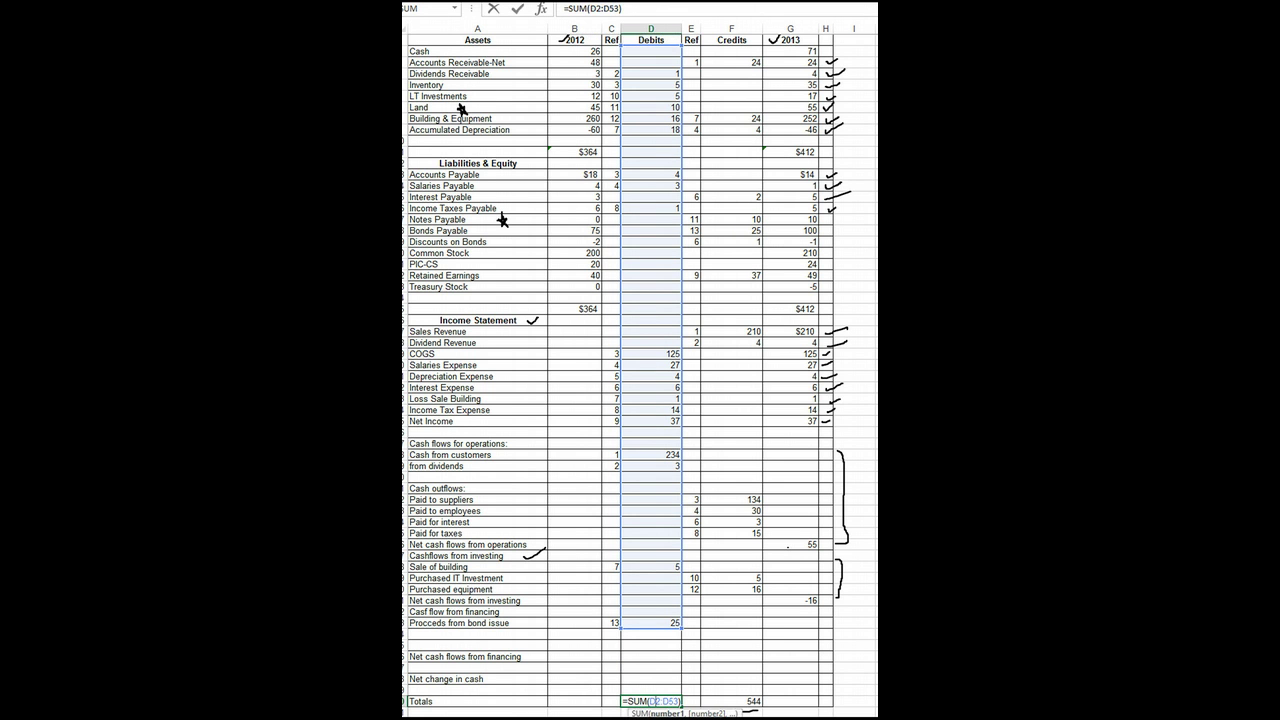
key(Return)
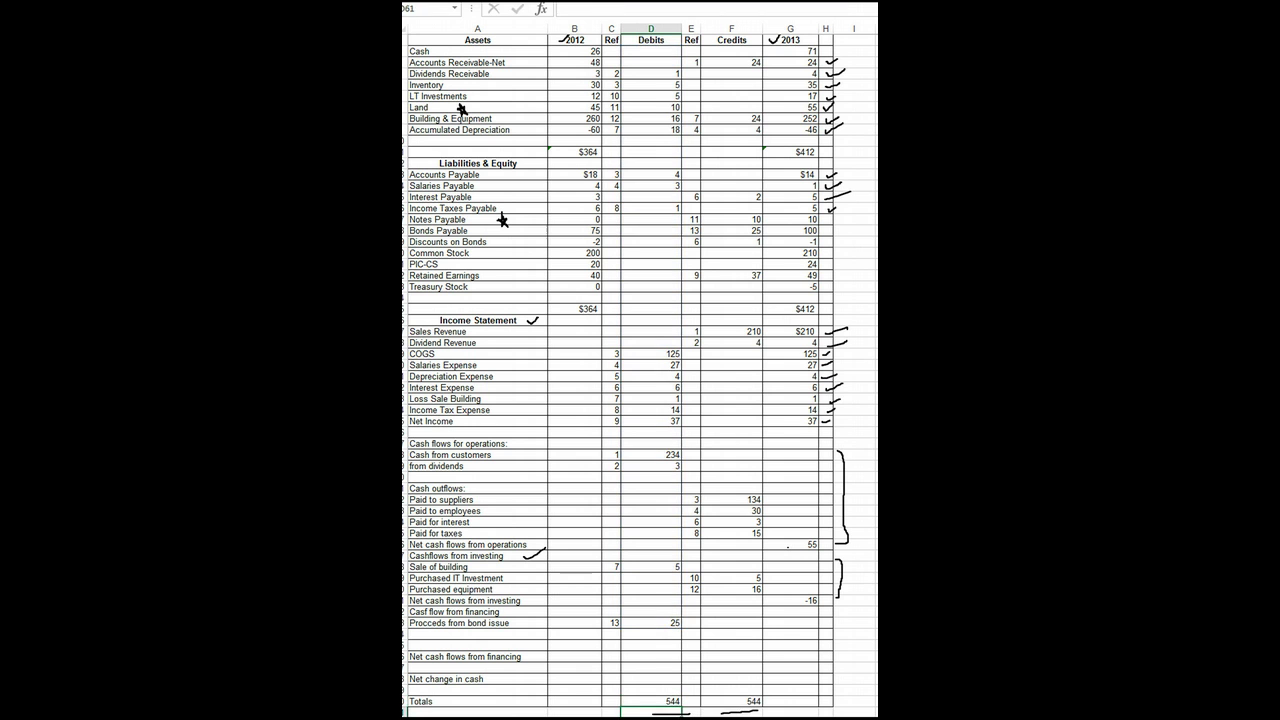
Step: Extend the Credits total formula to =SUM(F2:F53)
click(731, 702)
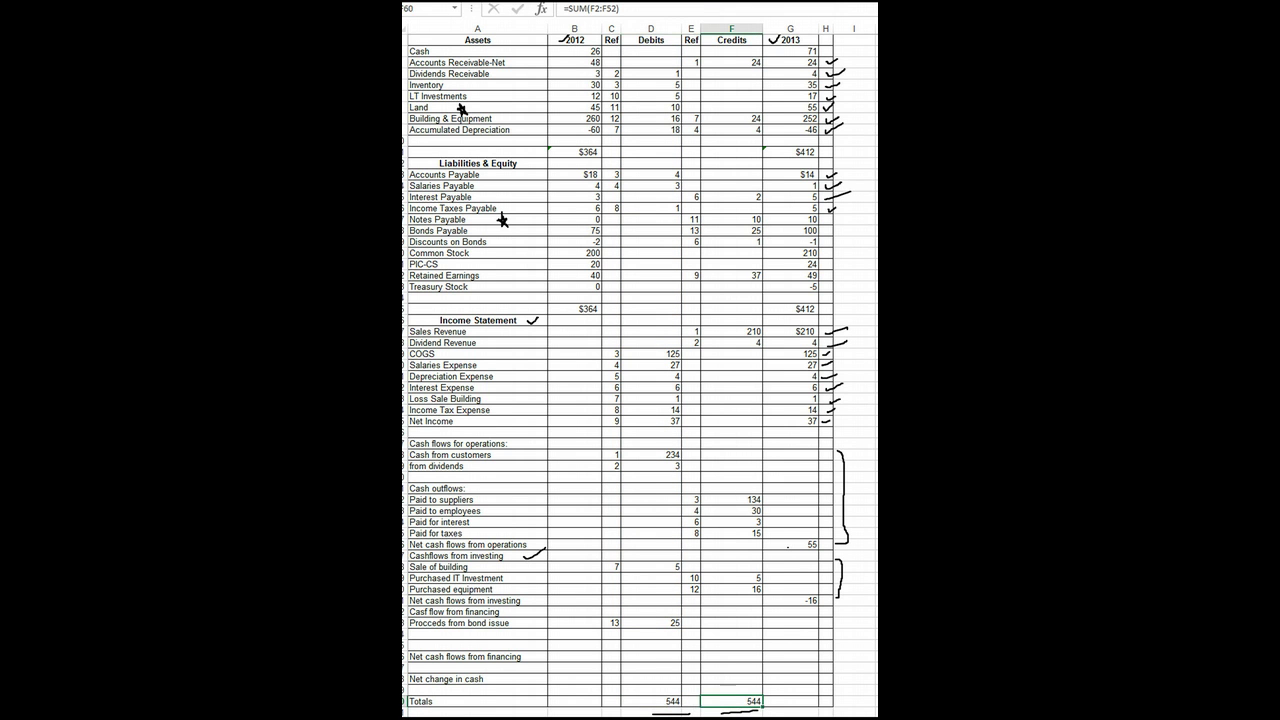
click(613, 9)
text(3)
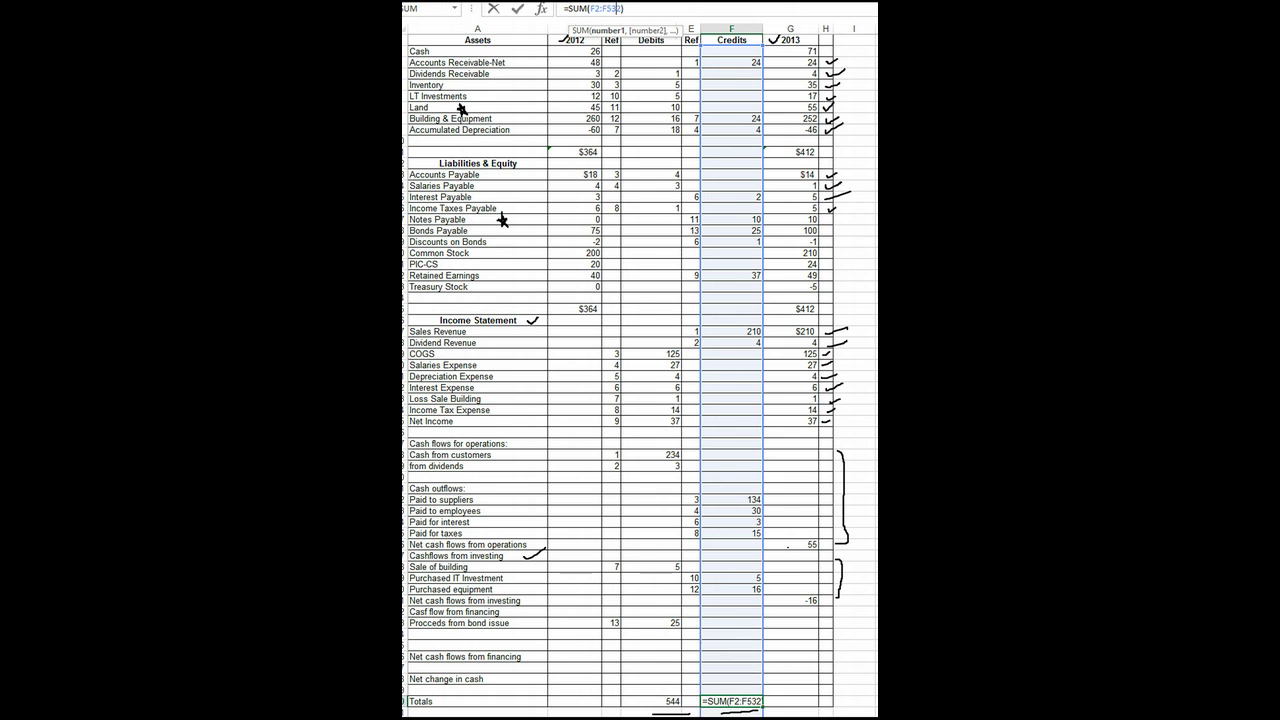
key(Delete)
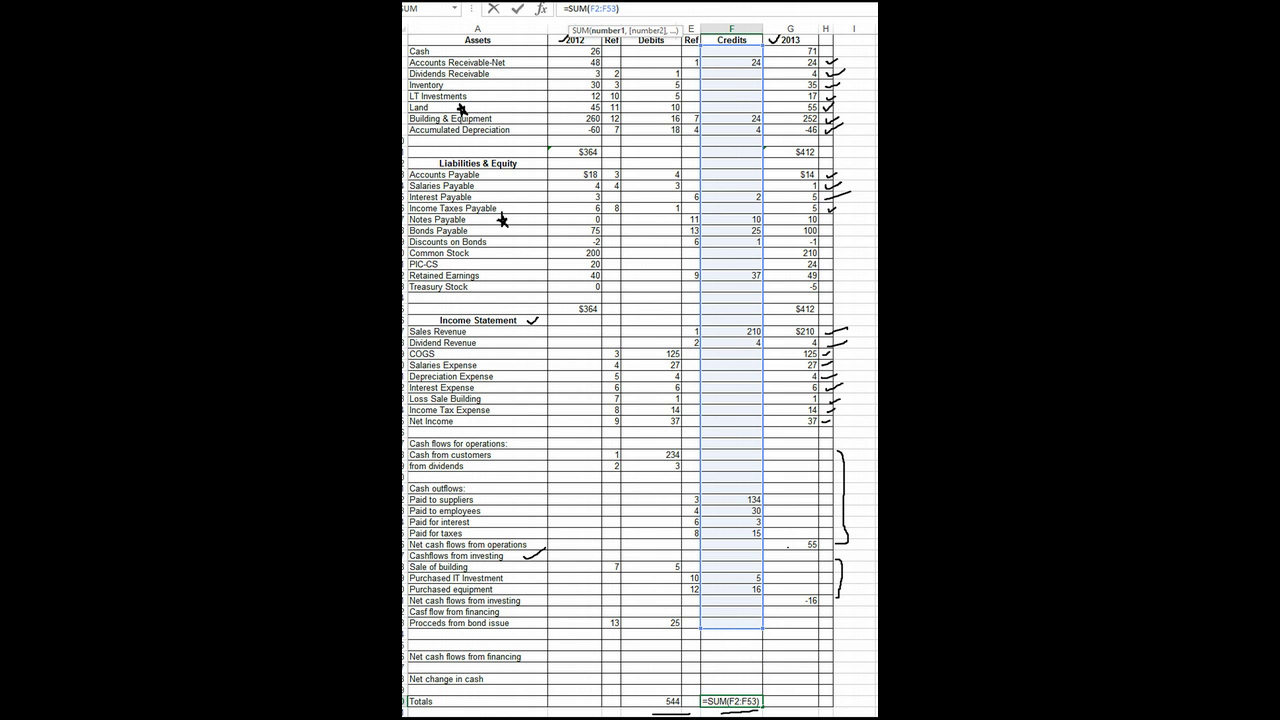
key(Return)
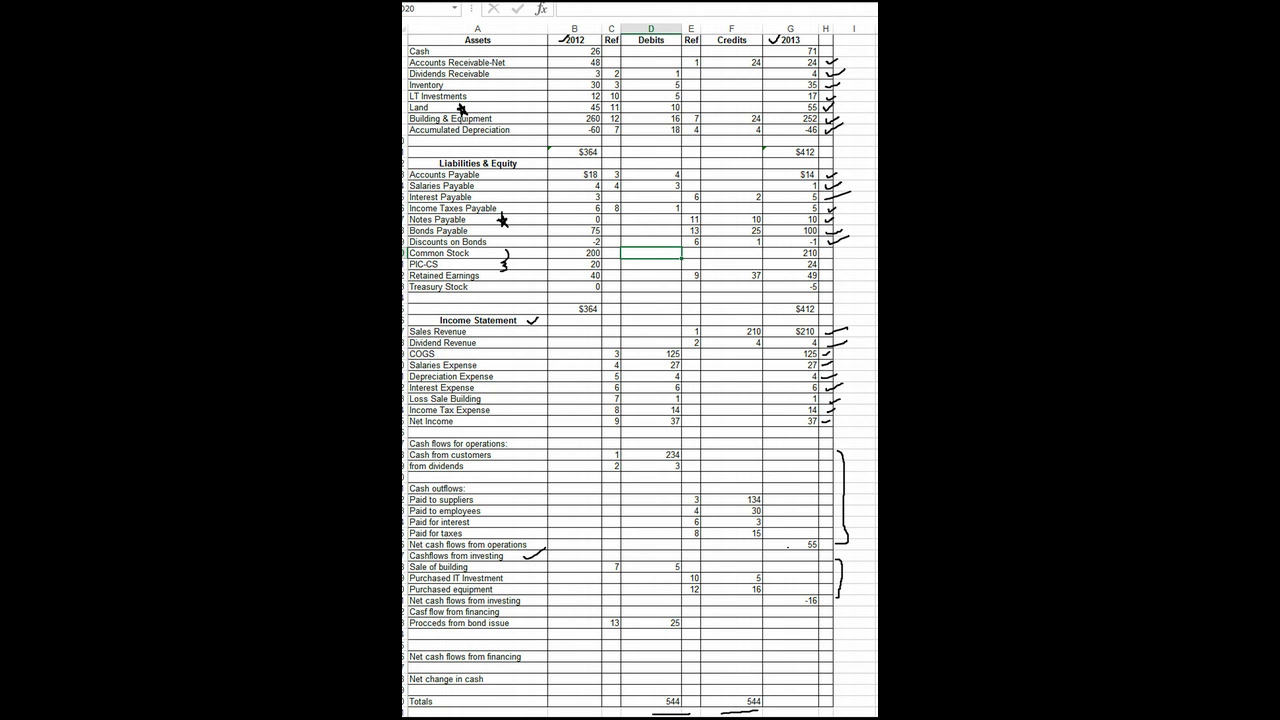
Step: Record credits of 10 for Common Stock and 4 for PIC-CS, both with reference 14
click(731, 253)
text(10)
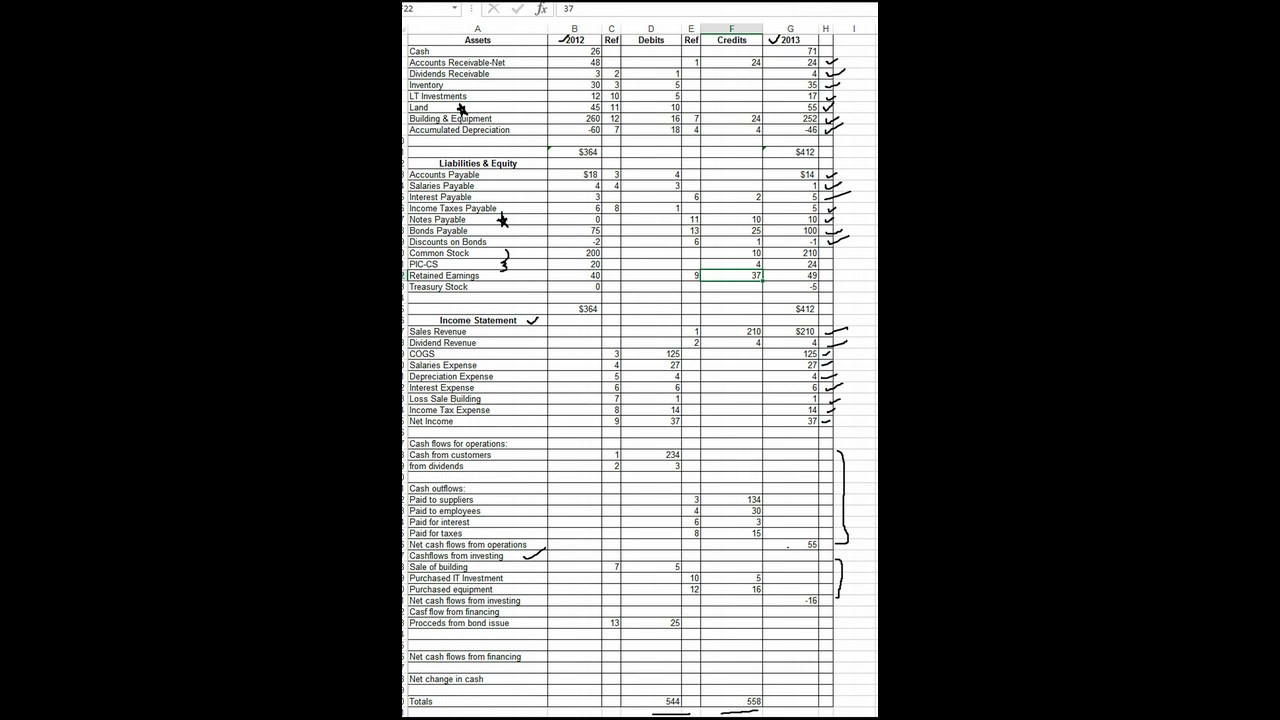
click(691, 253)
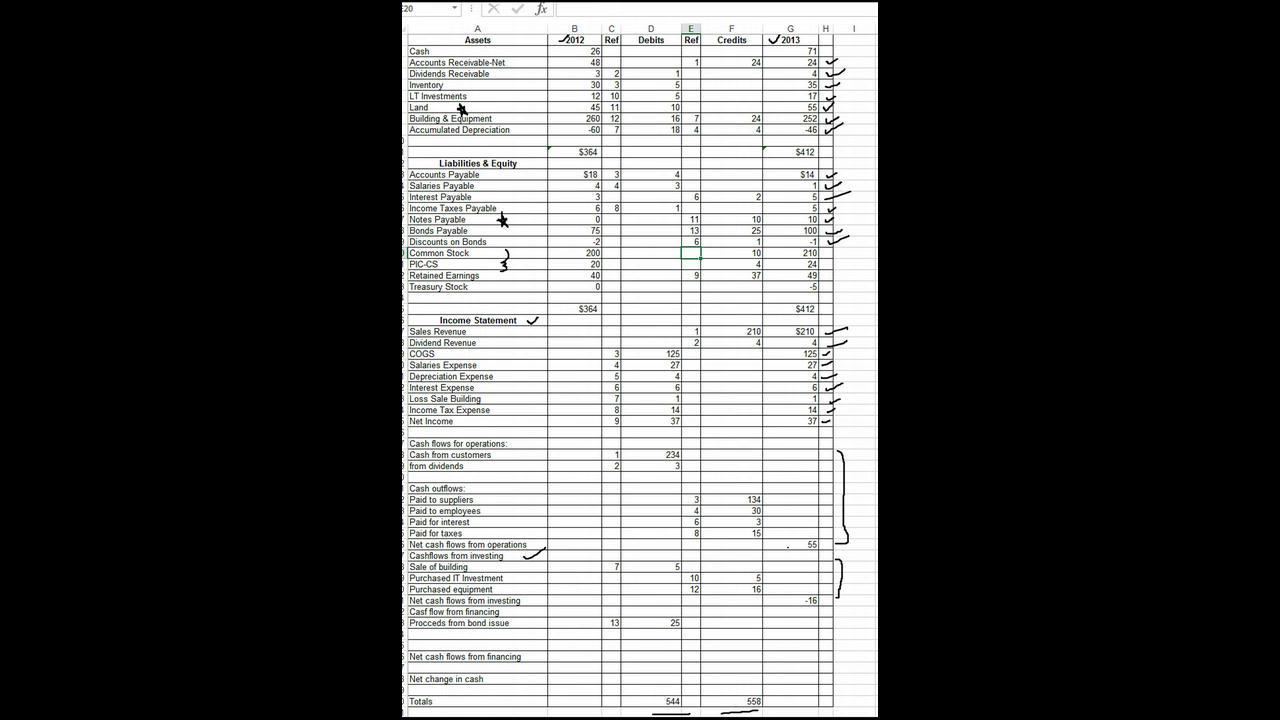
text(14)
key(Return)
text(14)
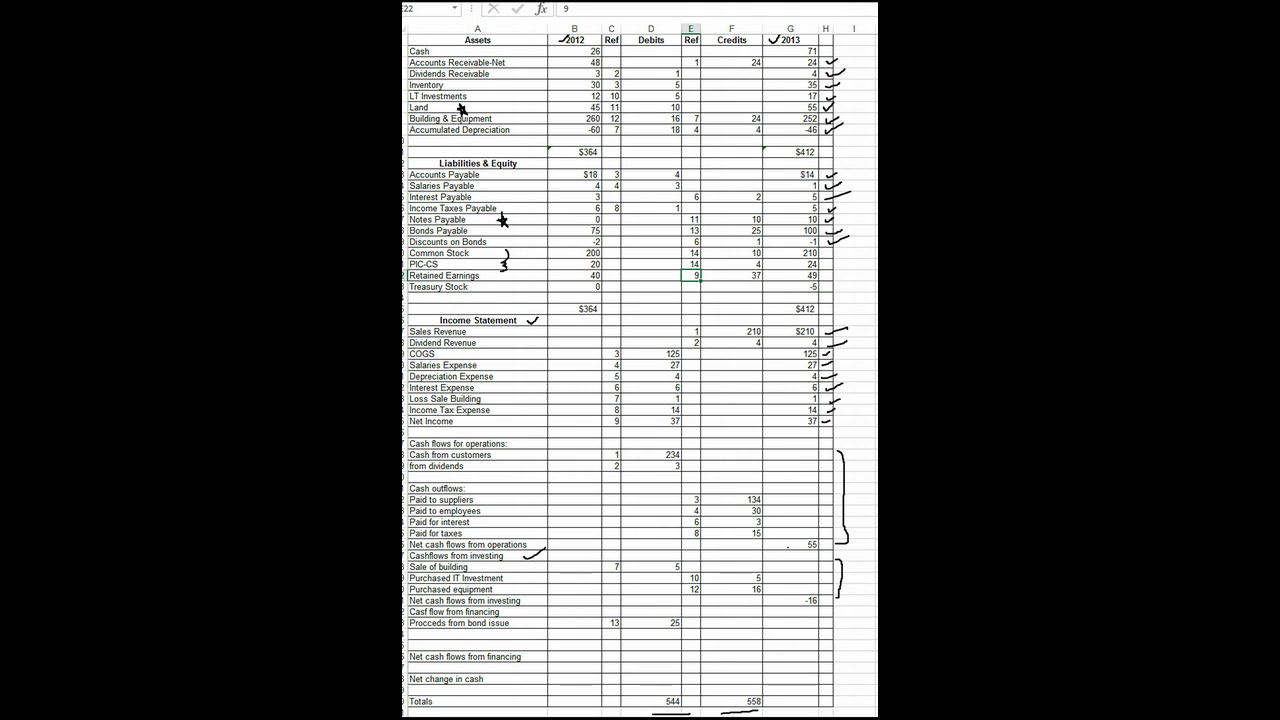
Step: Record reference 14 with a debit of 14 for Retained Earnings, and reference 15 with a debit of 14 in an inserted row below it
click(611, 276)
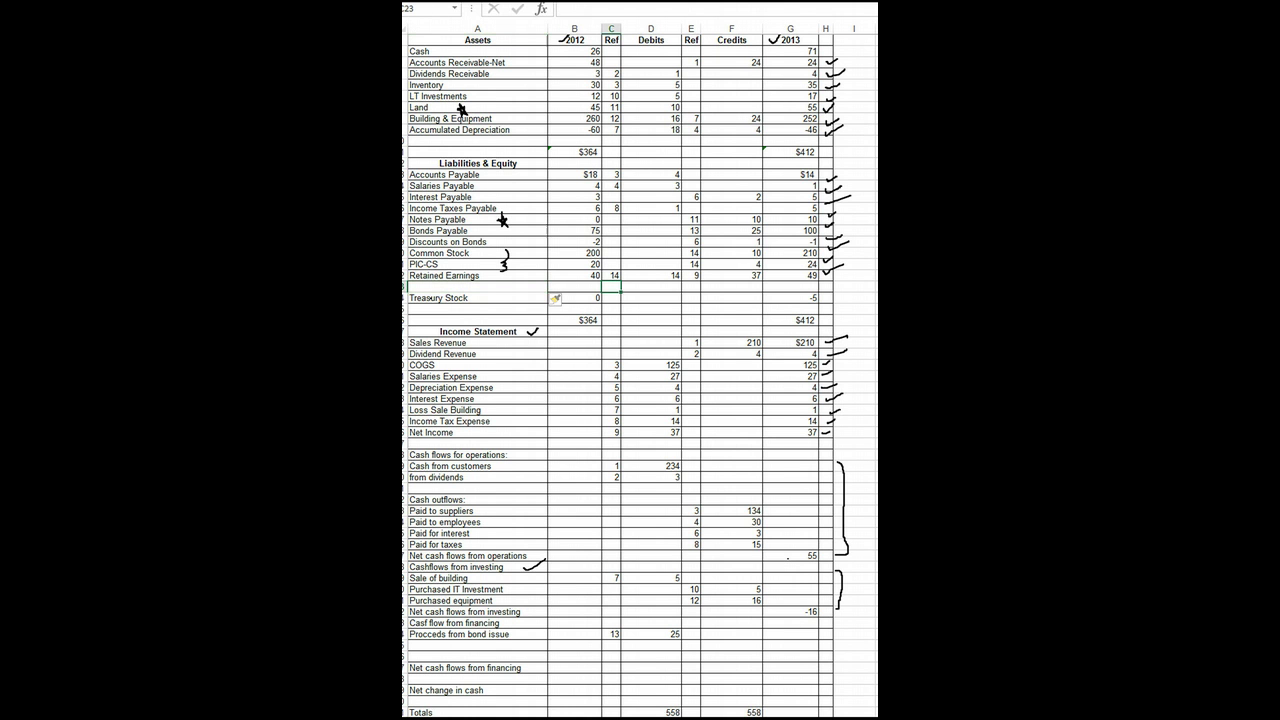
text(15)
key(Tab)
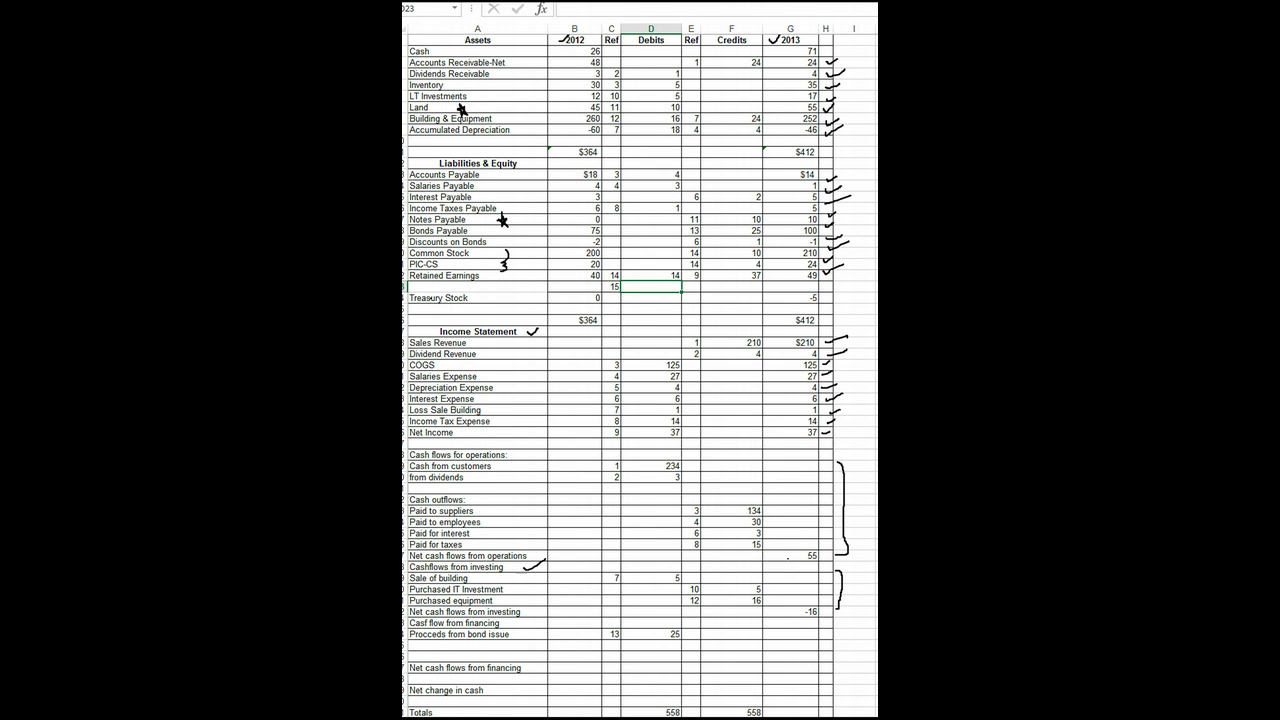
text(14)
key(Return)
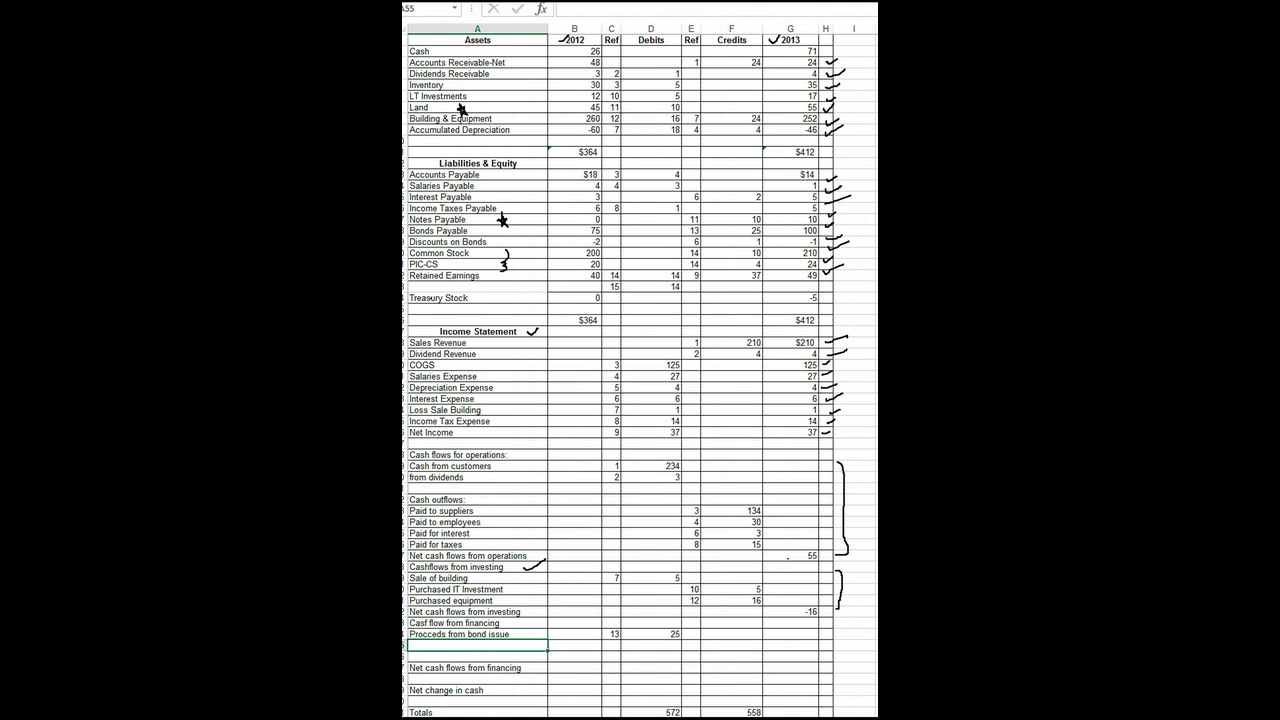
Step: Add a "Paid a dividend" row under the bond issue proceeds with reference 15 and a credit of 14
text(Paid a dividend)
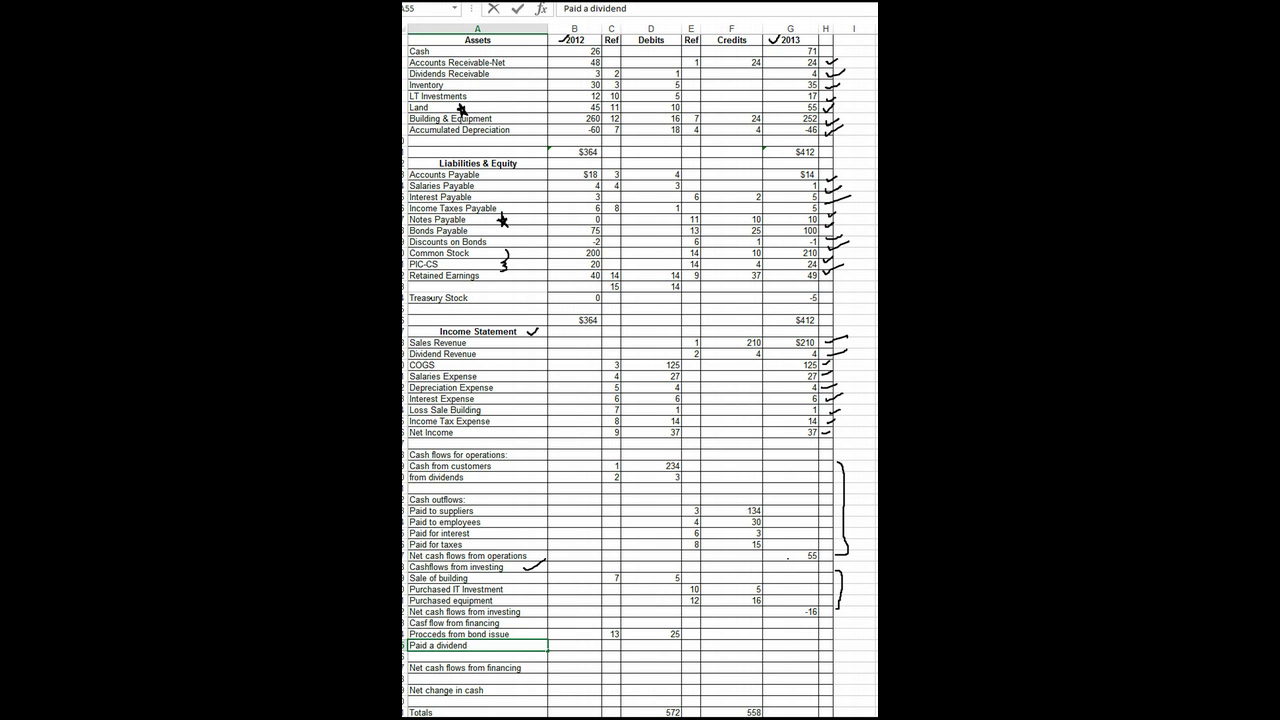
click(691, 646)
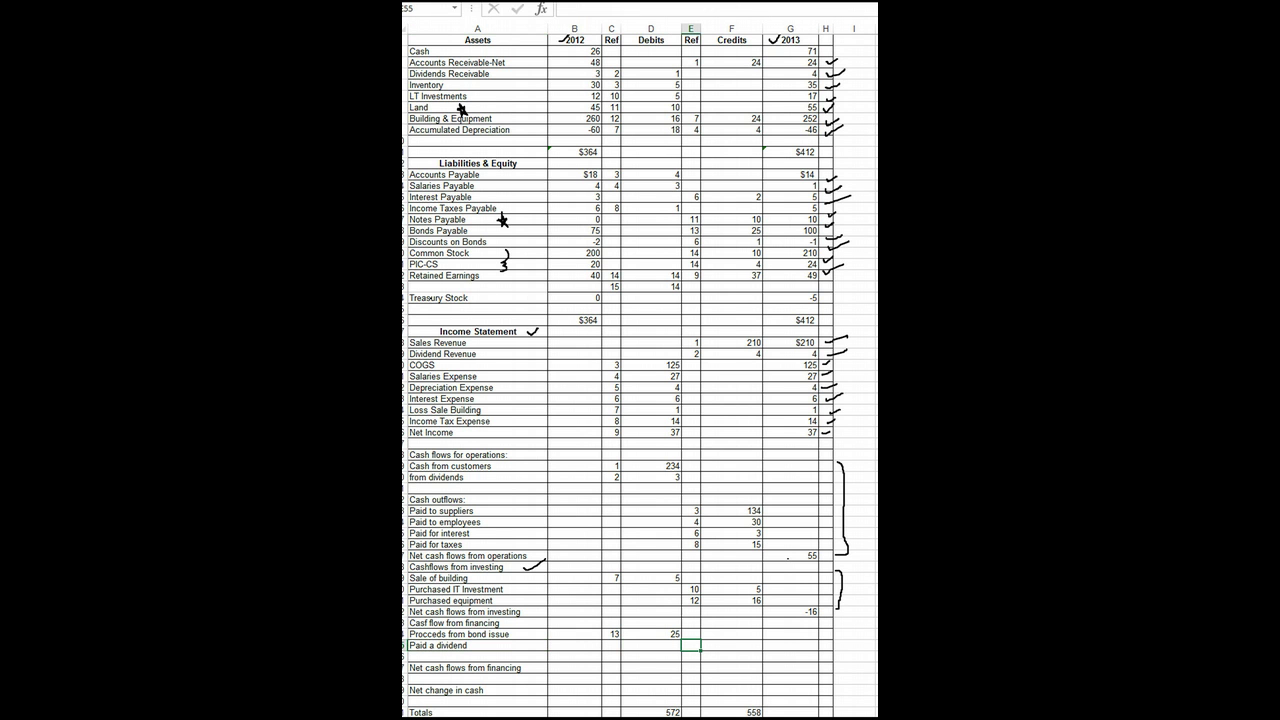
text(15)
key(Tab)
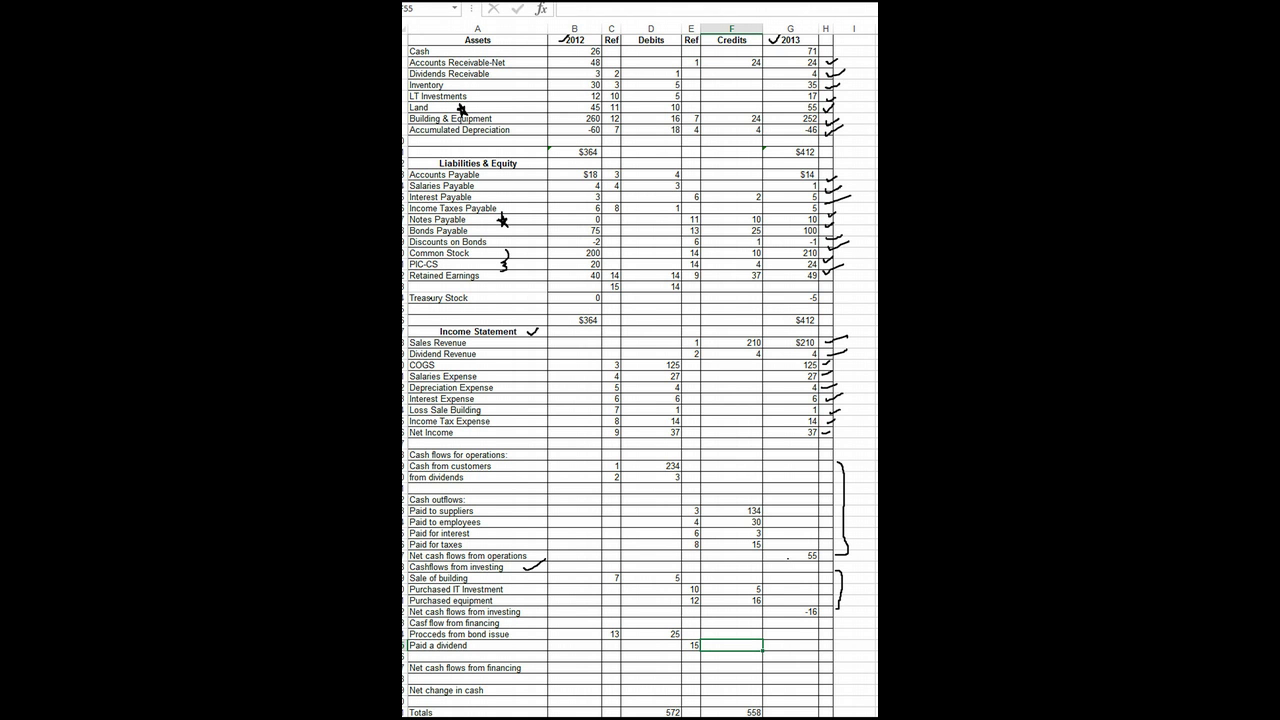
text(14)
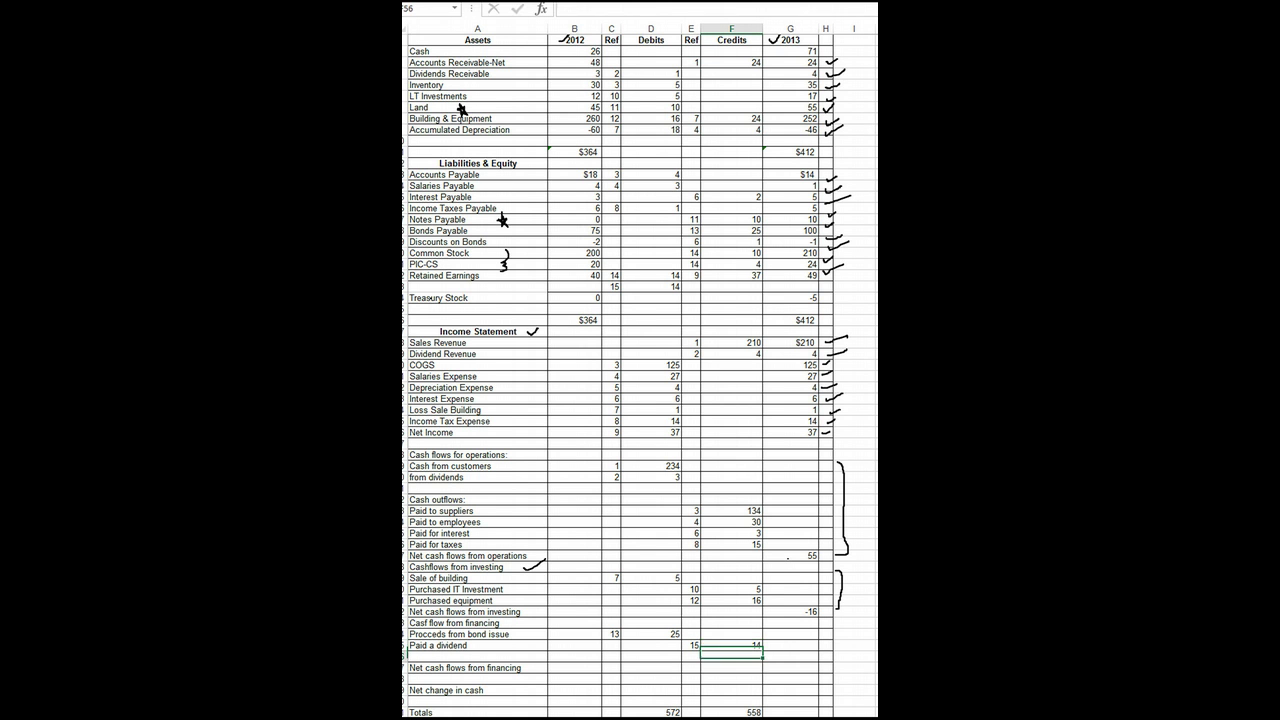
key(Return)
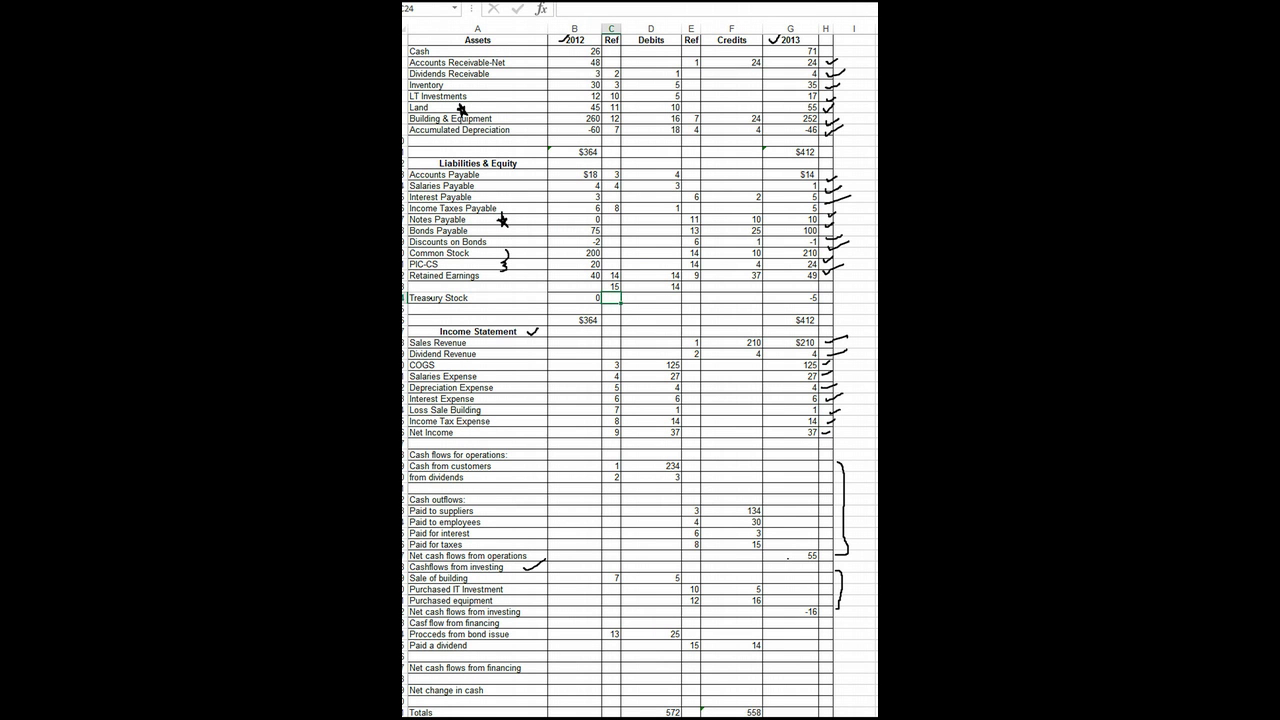
Step: Record reference 16 with a debit of 5 for Treasury Stock
text(16)
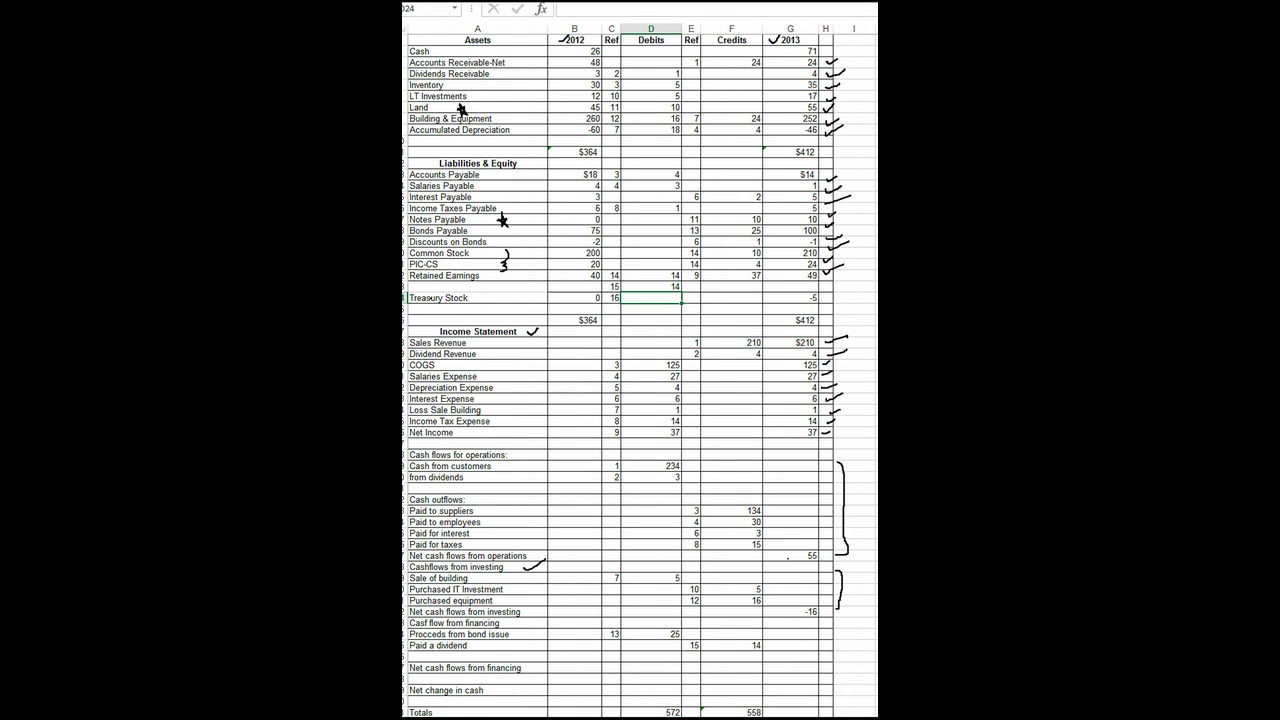
text(5)
key(Right)
key(Right)
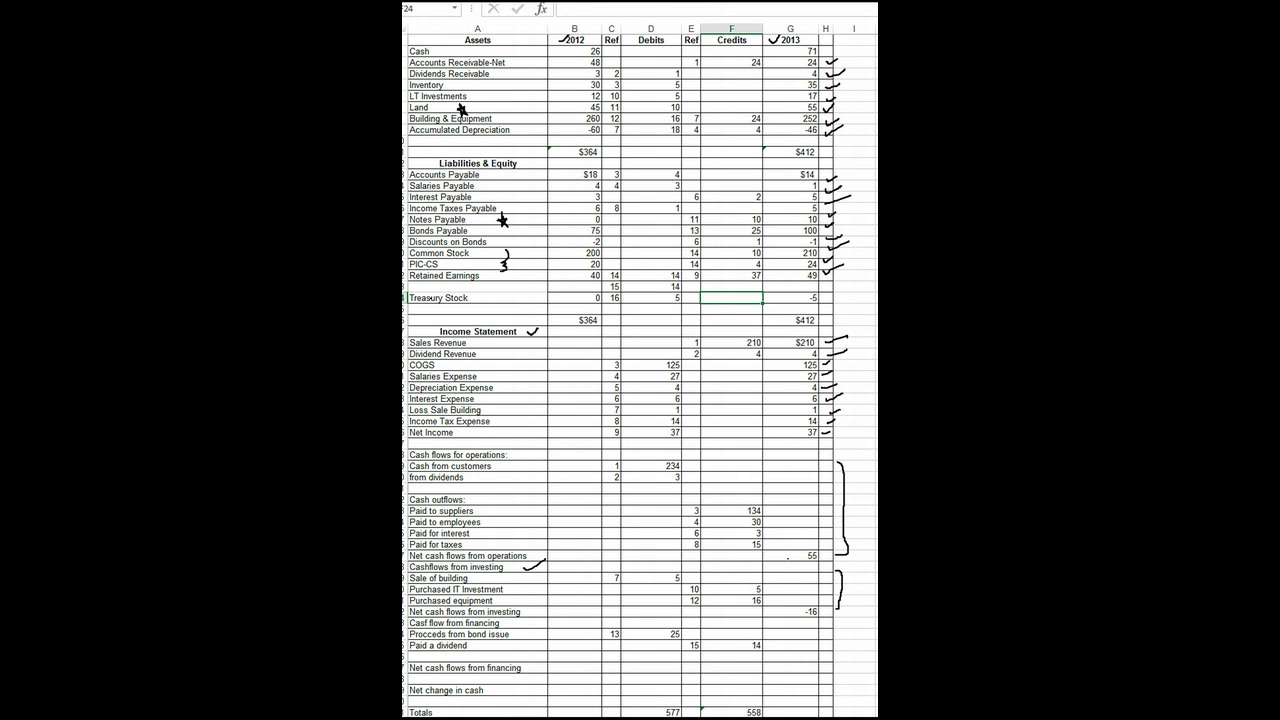
Step: Label the empty row below the dividend payment "Paid for T.S."
click(477, 657)
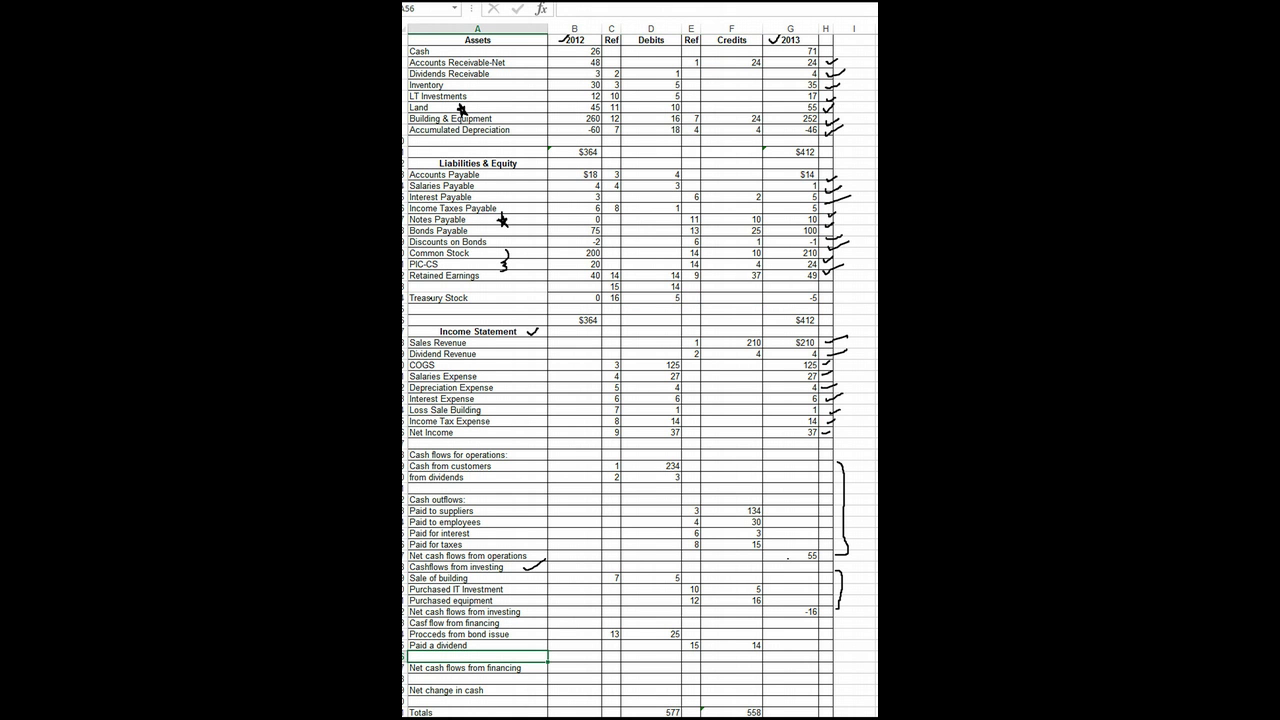
text(Paid for)
text( Treas)
key(BackSpace)
key(BackSpace)
key(BackSpace)
key(BackSpace)
text(.S.)
Step: Record a credit of 5 with reference 16 for the treasury stock payment
click(731, 656)
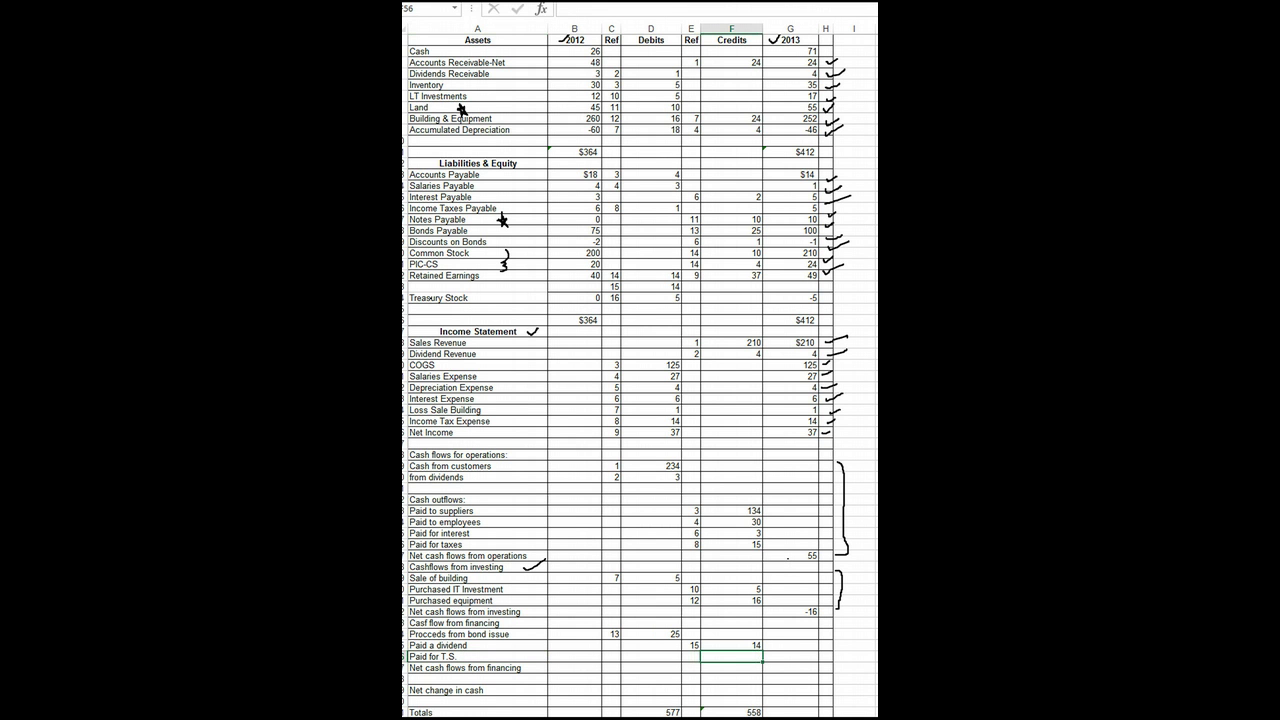
text(5)
click(691, 657)
text(1)
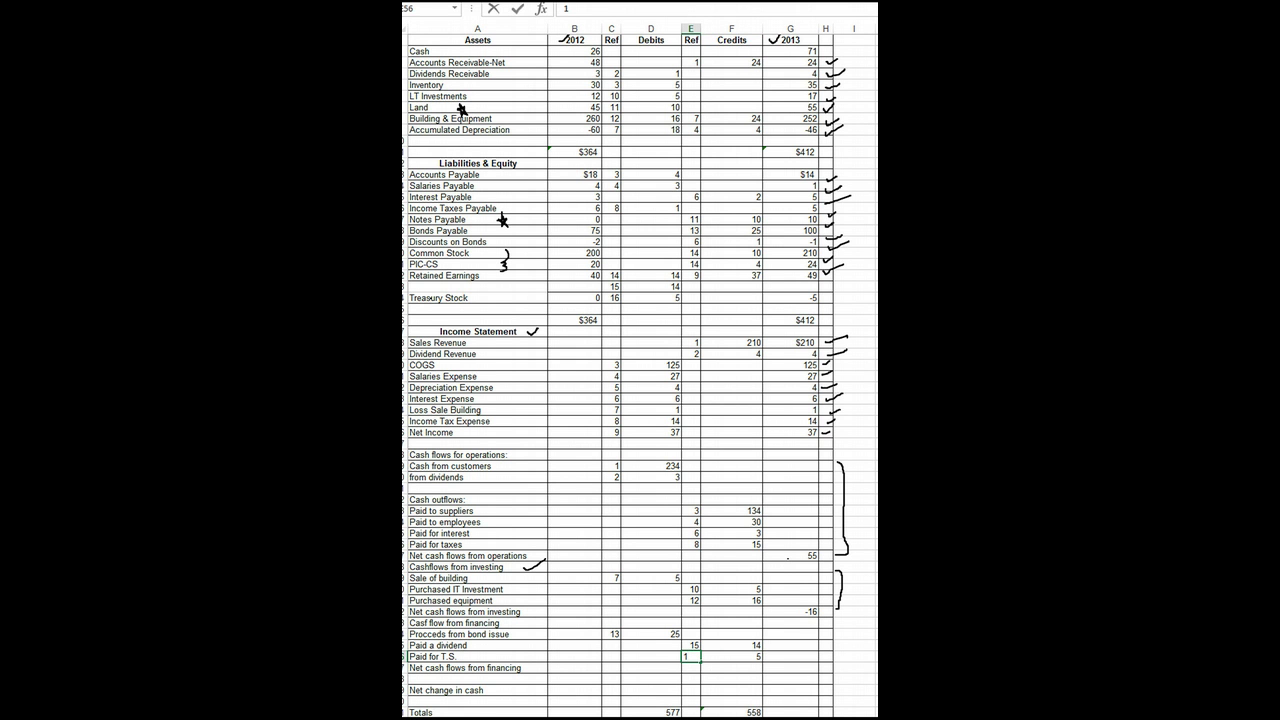
text(6)
key(Return)
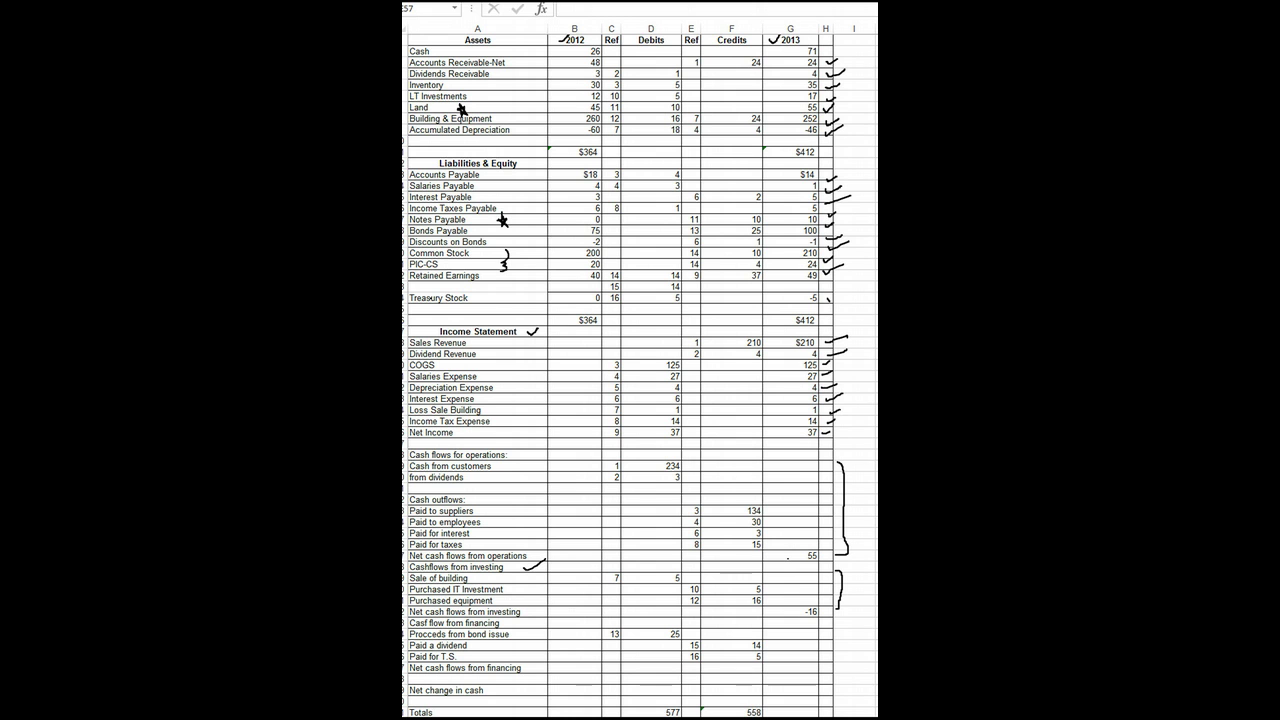
Step: Ink a check mark beside Treasury Stock and a bracket beside the financing rows, and enter 6 for net cash flows from financing
drag(829, 297, 847, 291)
drag(835, 633, 839, 651)
text(6)
key(Return)
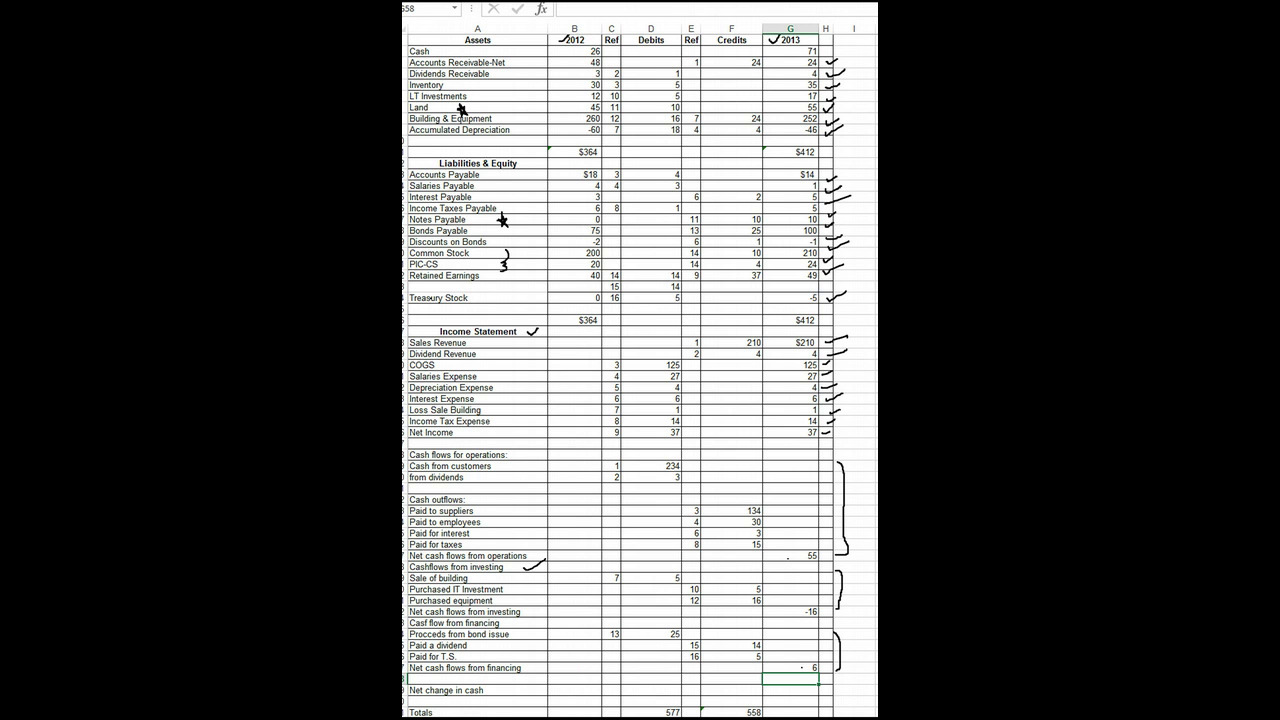
Step: Extend the Credits and Debits total formulas beyond row 54 to include the dividend and treasury stock payment rows
click(732, 712)
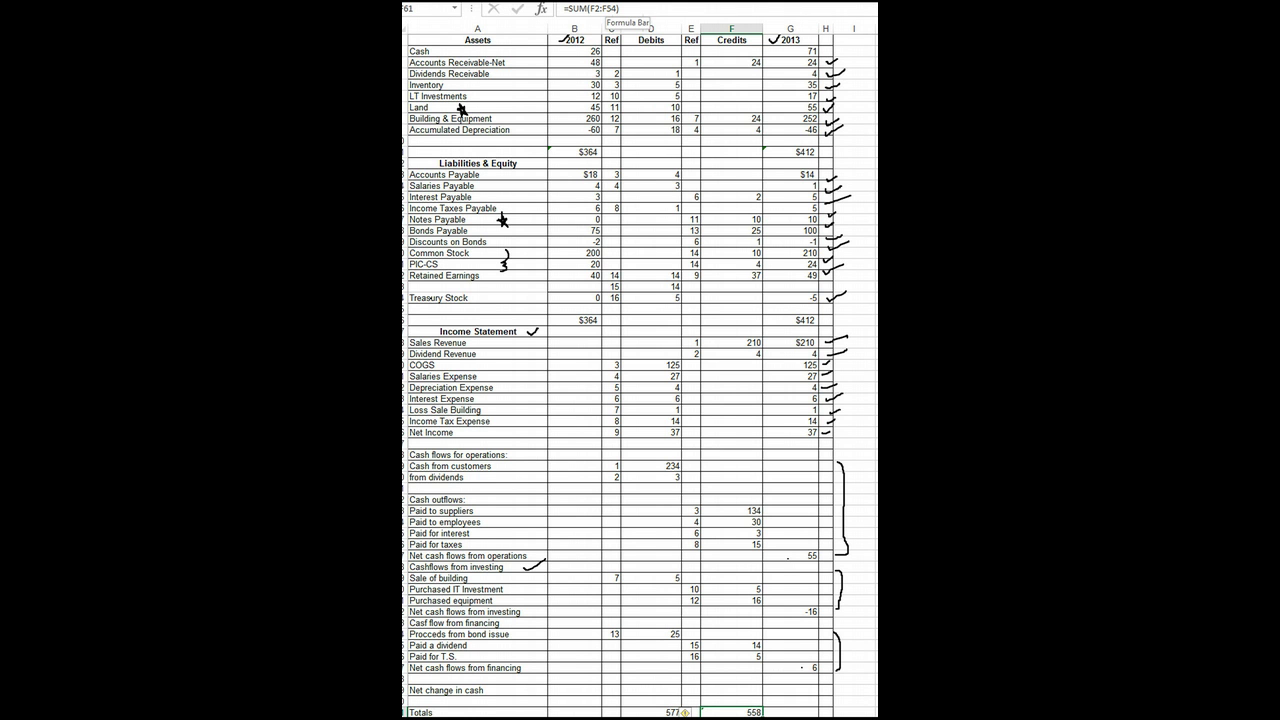
click(614, 8)
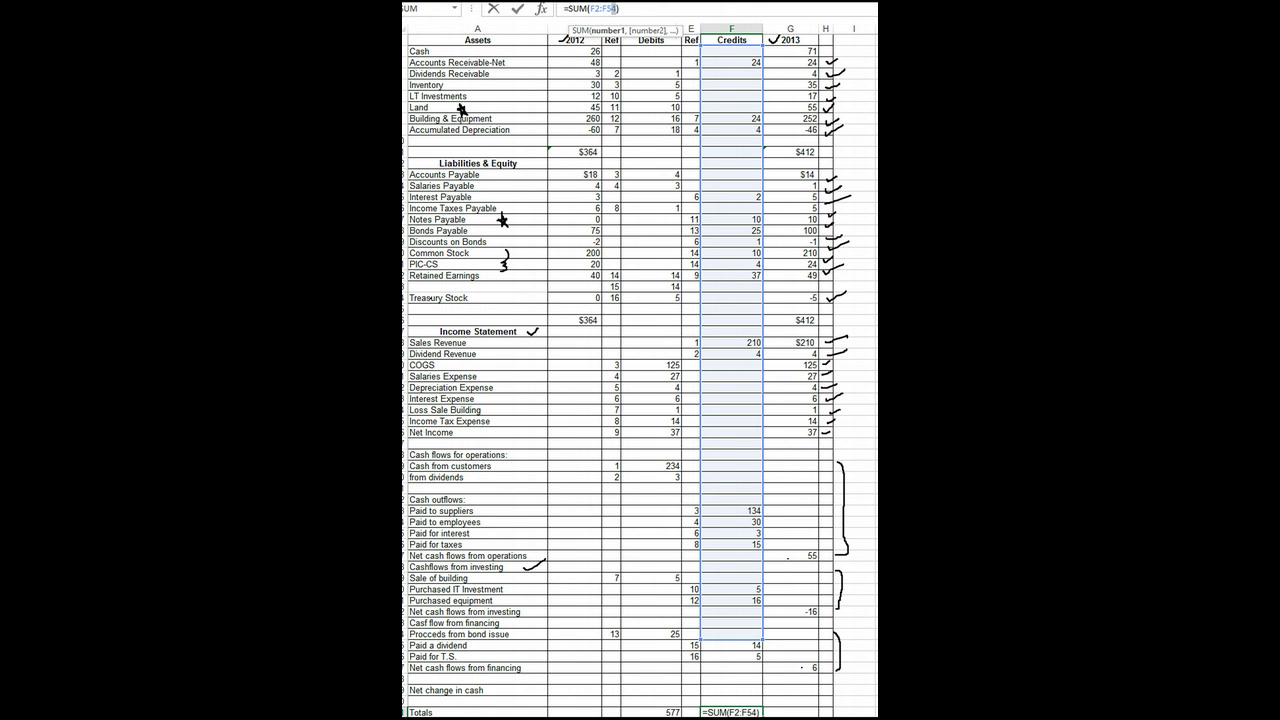
key(Return)
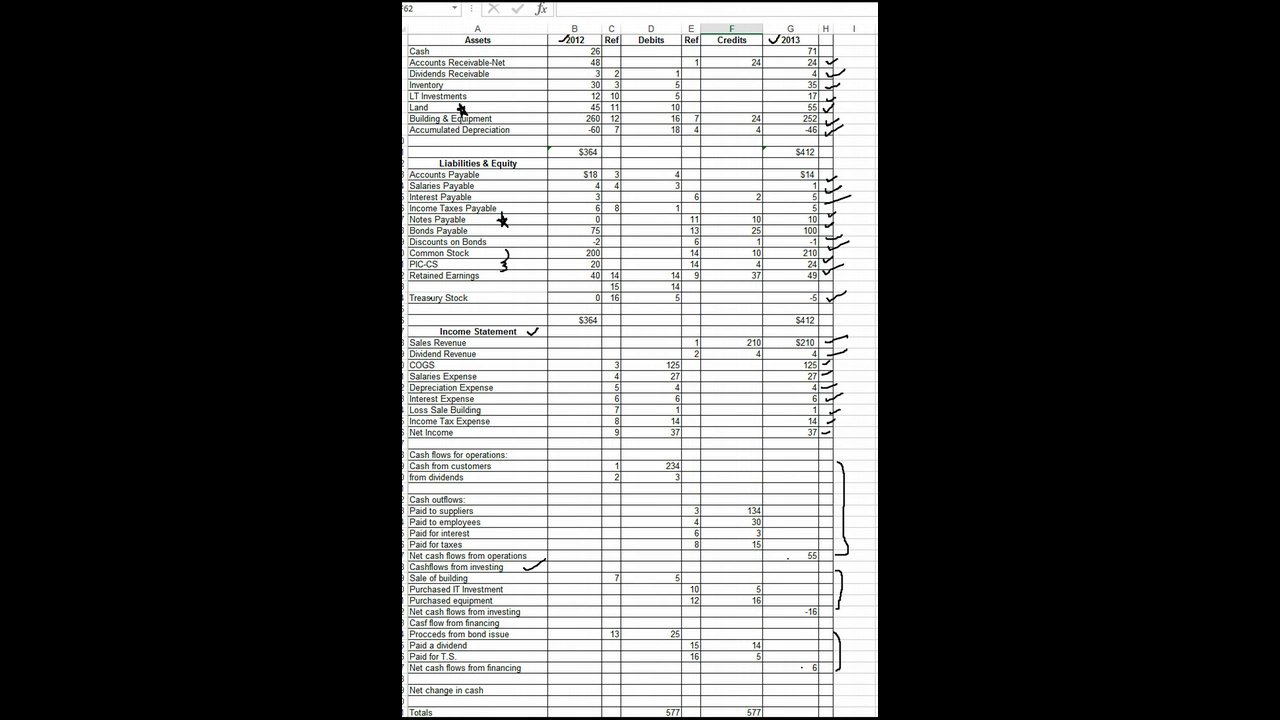
click(651, 713)
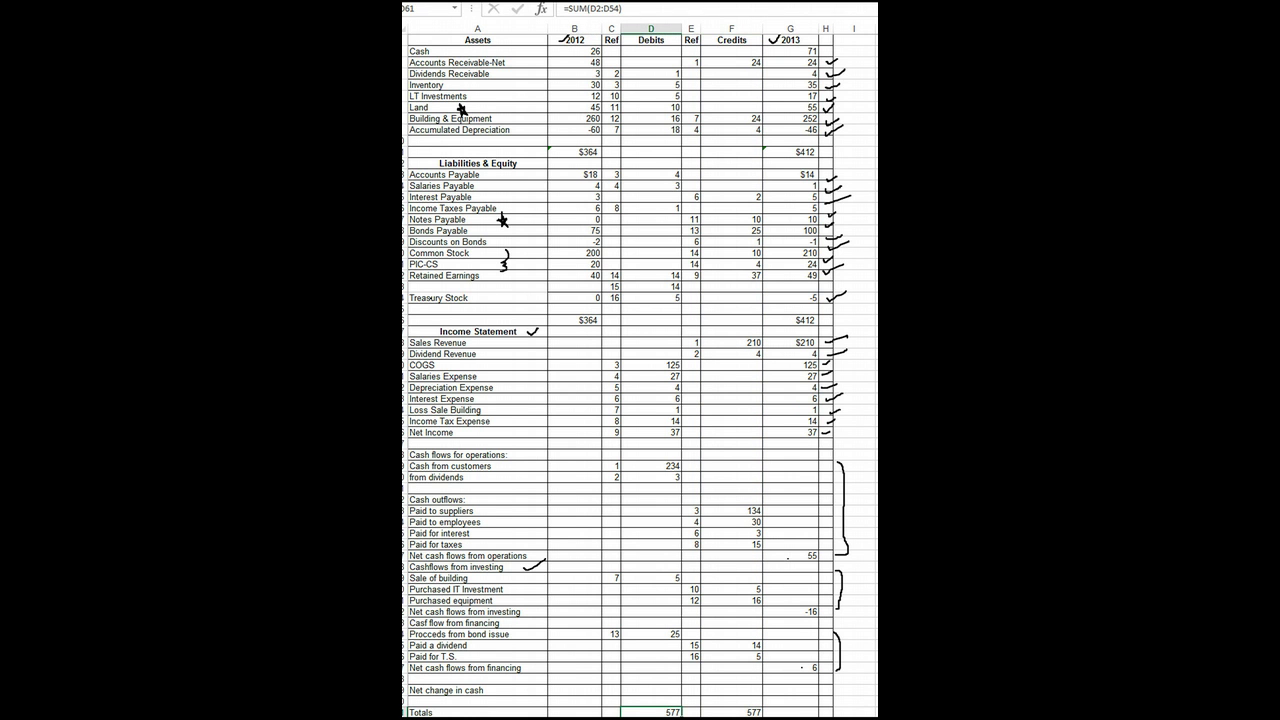
click(617, 9)
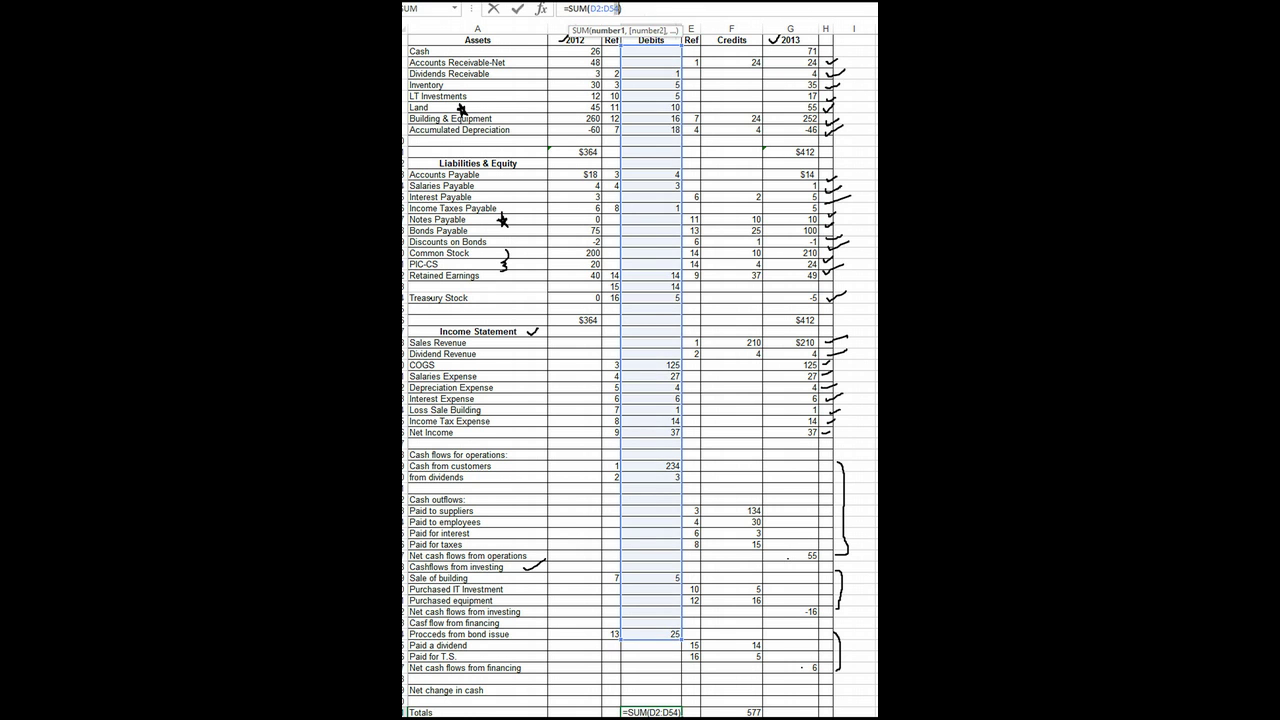
key(Return)
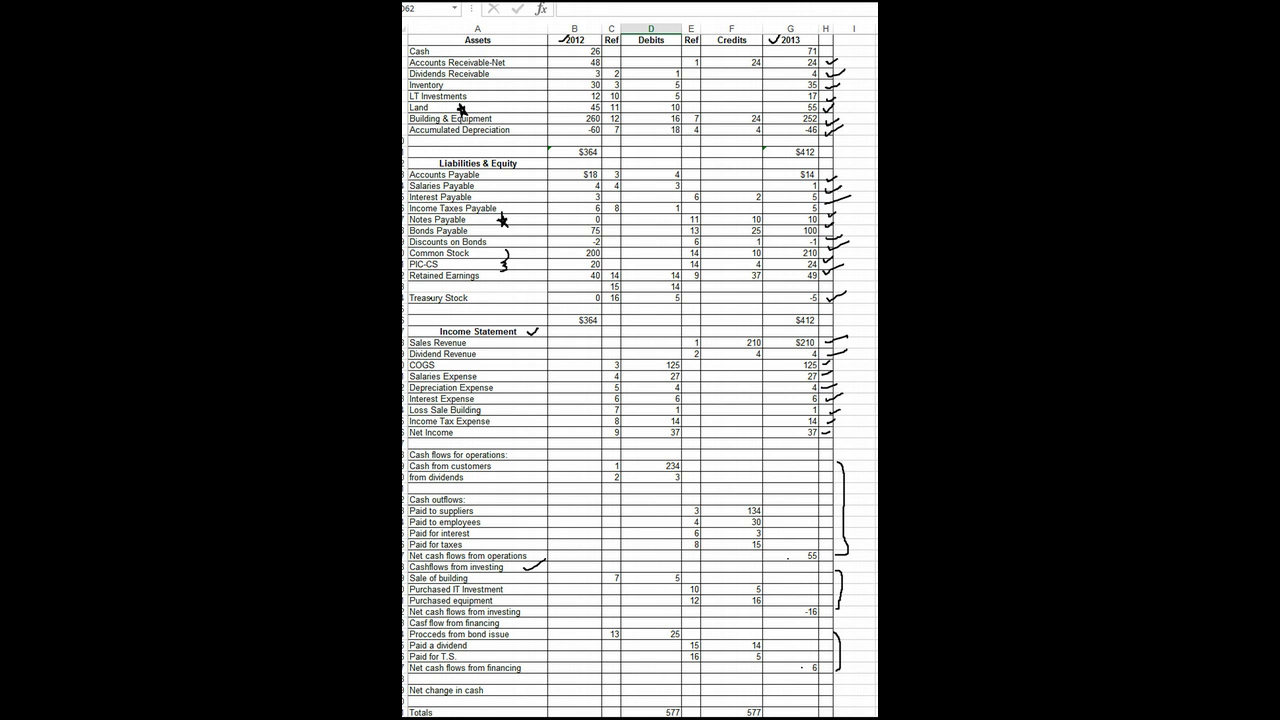
Step: Record reference 17 with a debit of 45 for Cash
click(611, 51)
text(17)
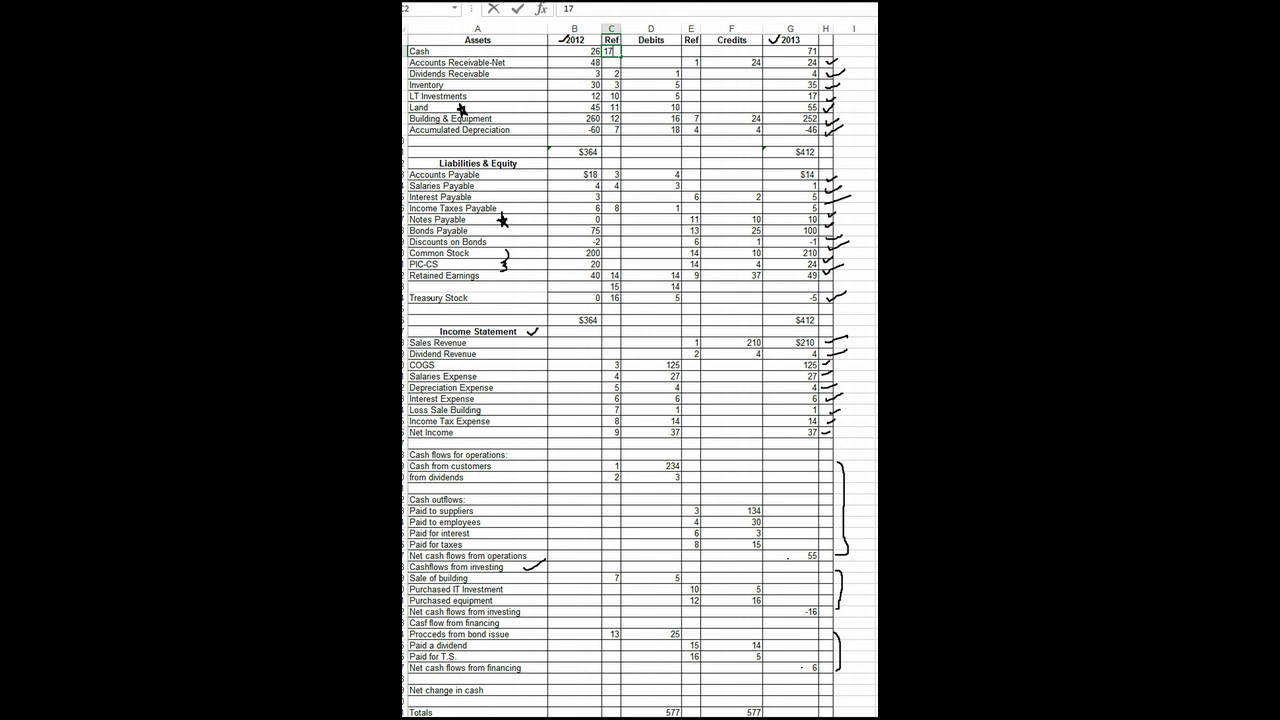
key(Tab)
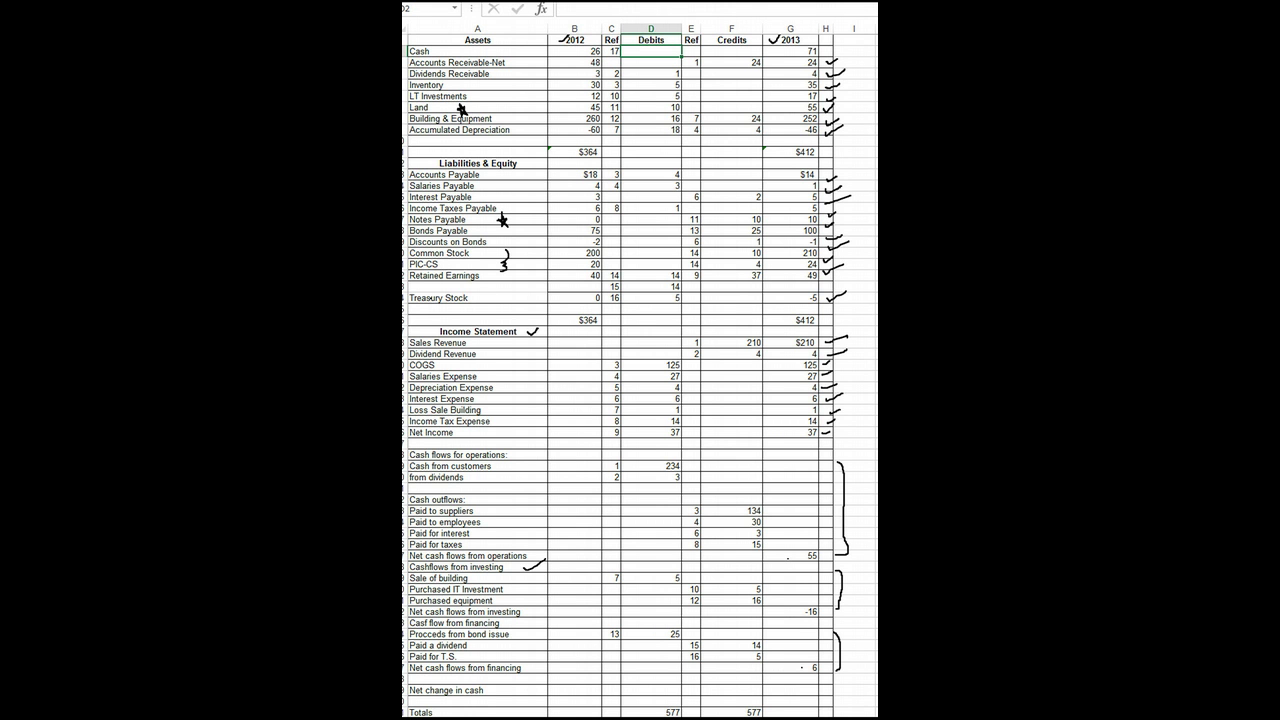
text(45)
key(ctrl+Return)
key(Return)
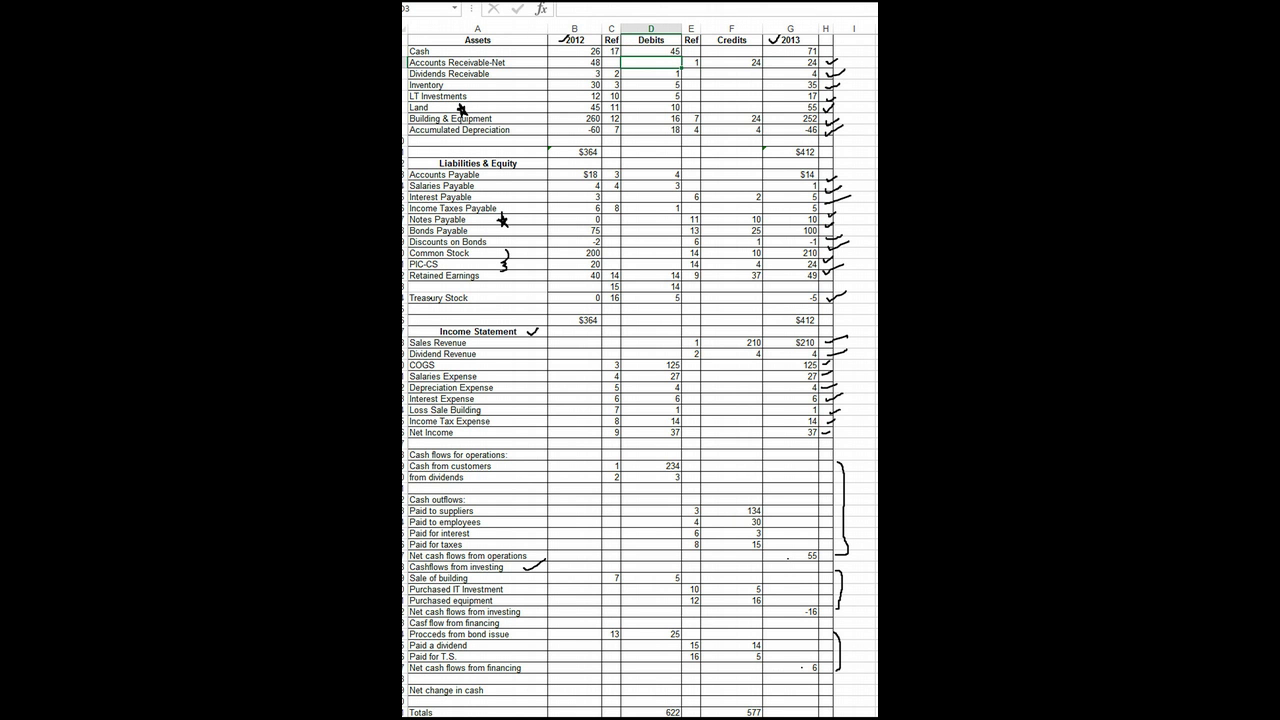
Step: Record a credit of 45 with reference 17 for Net change in cash
click(731, 690)
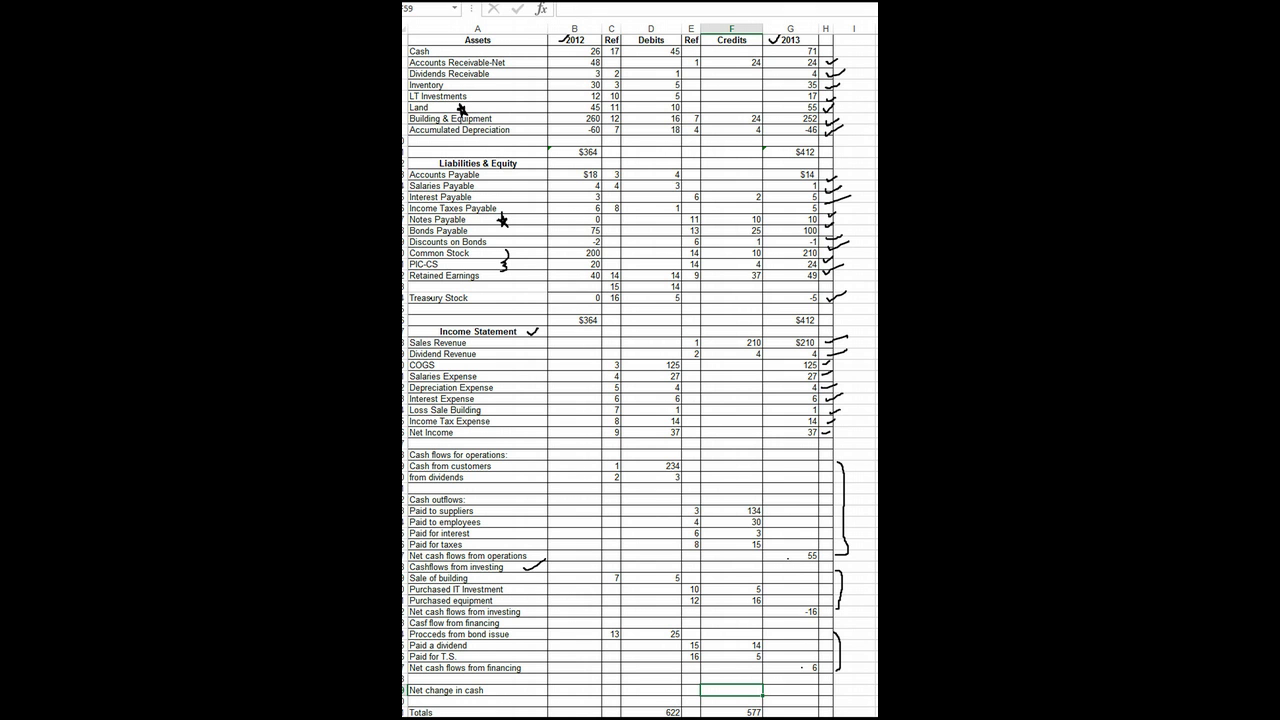
text(45)
key(Left)
text(17)
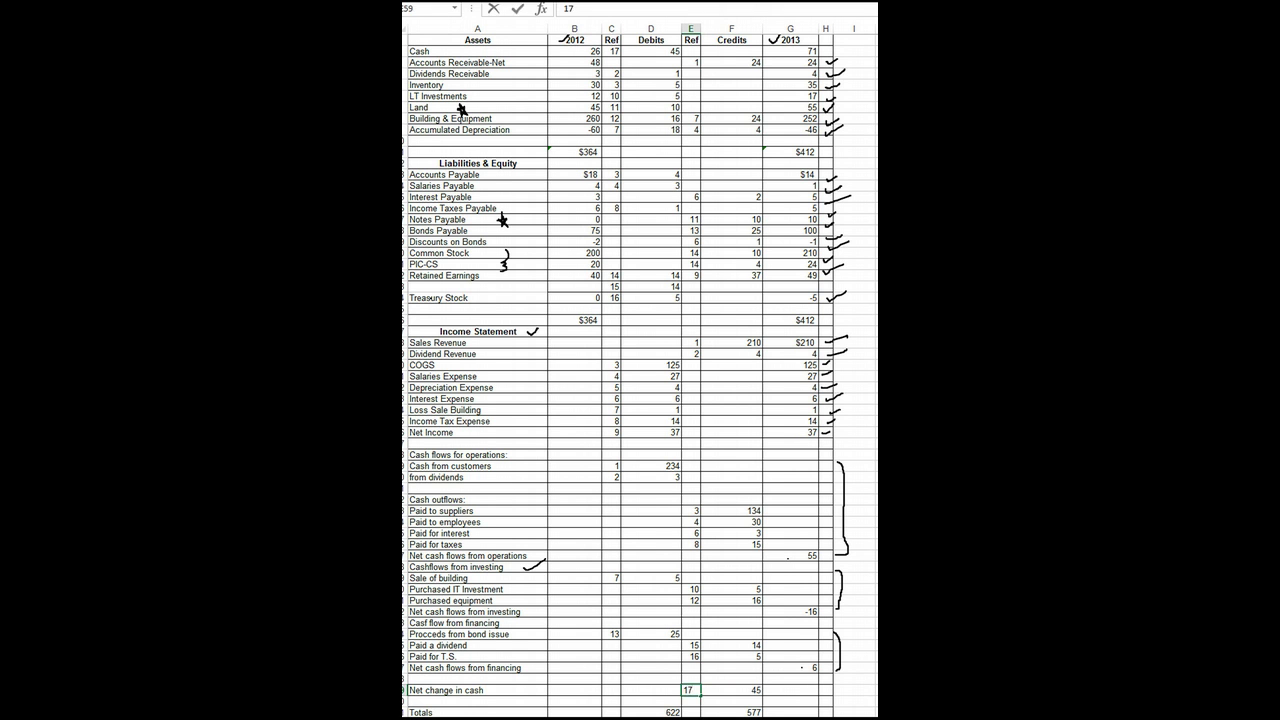
key(Return)
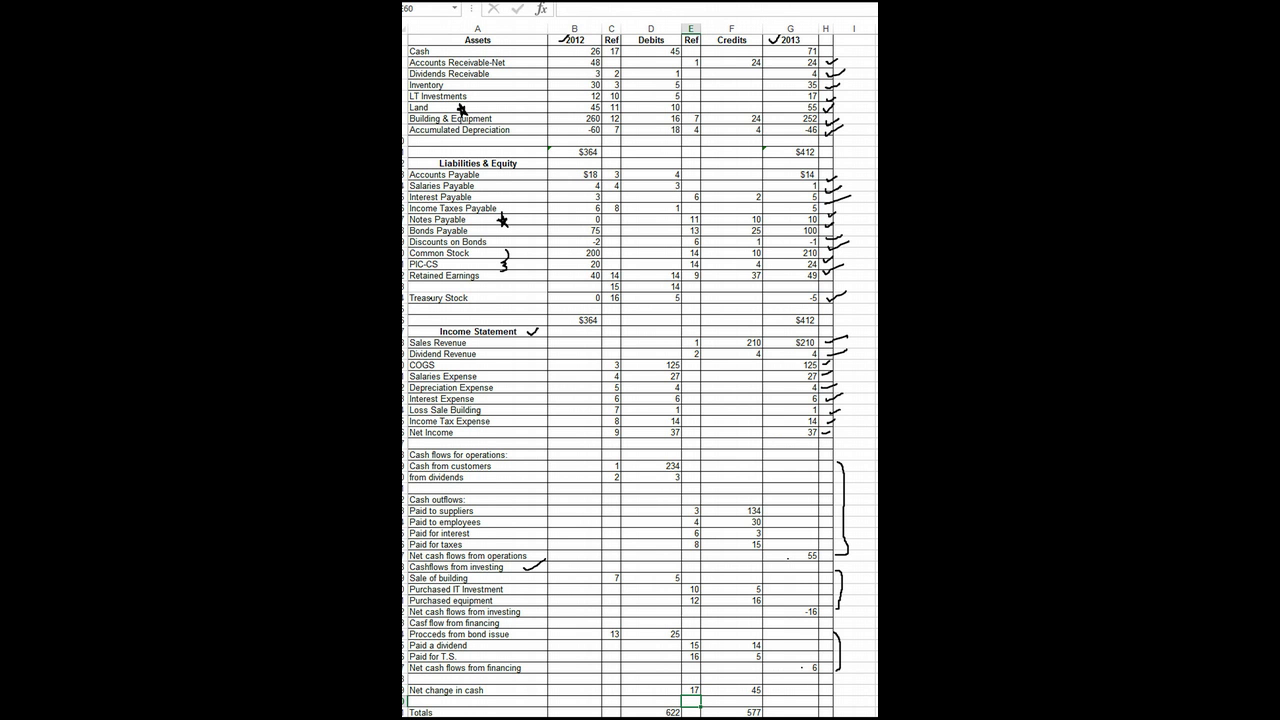